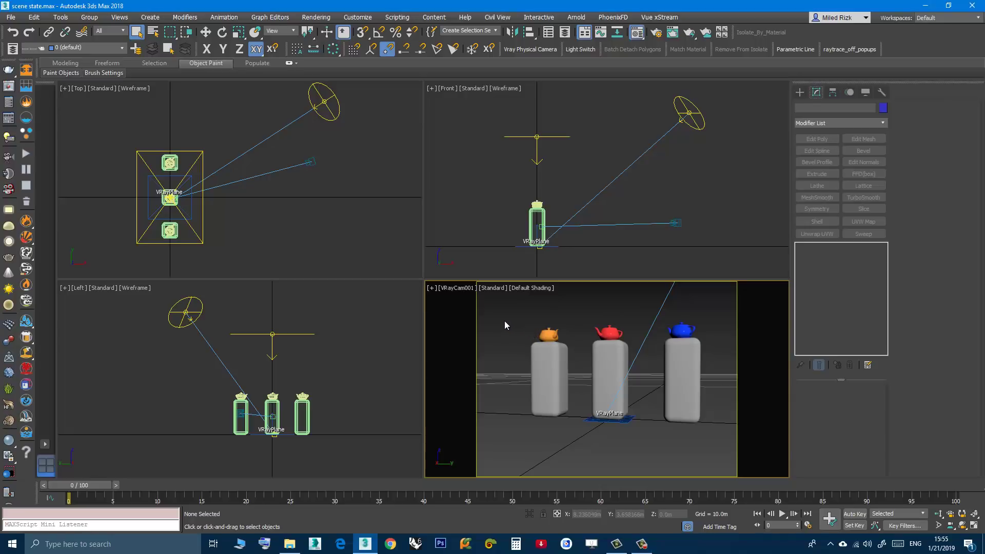
Step: Briefly inspect the Material Editor and the Environment and Effects settings, then close them
{"action": "key", "text": "m"}
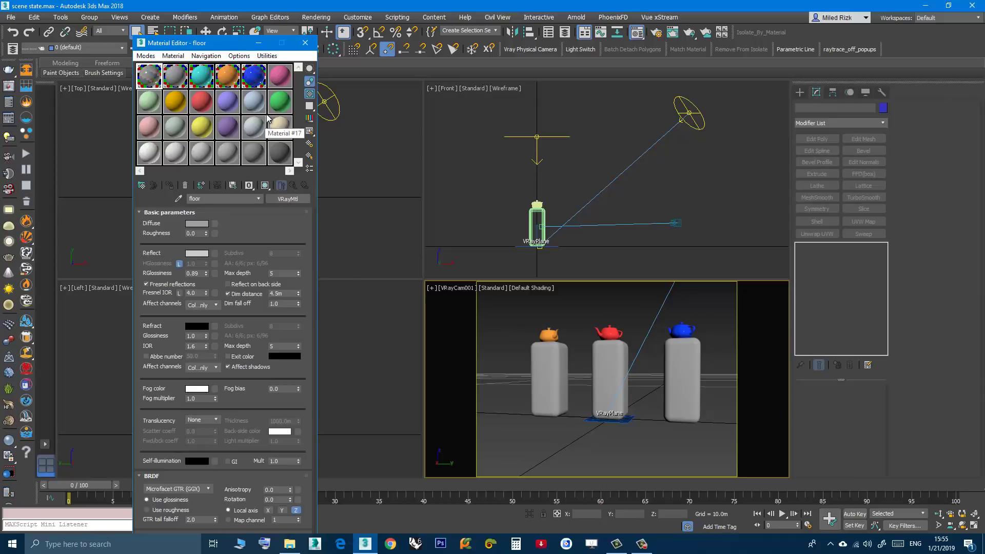
{"action": "key", "text": "m"}
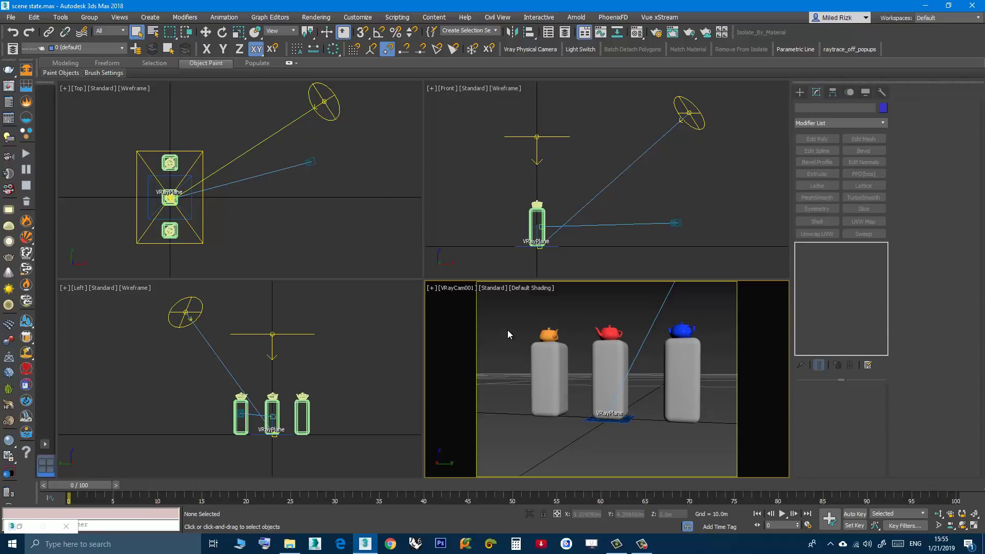
{"action": "key", "text": "8"}
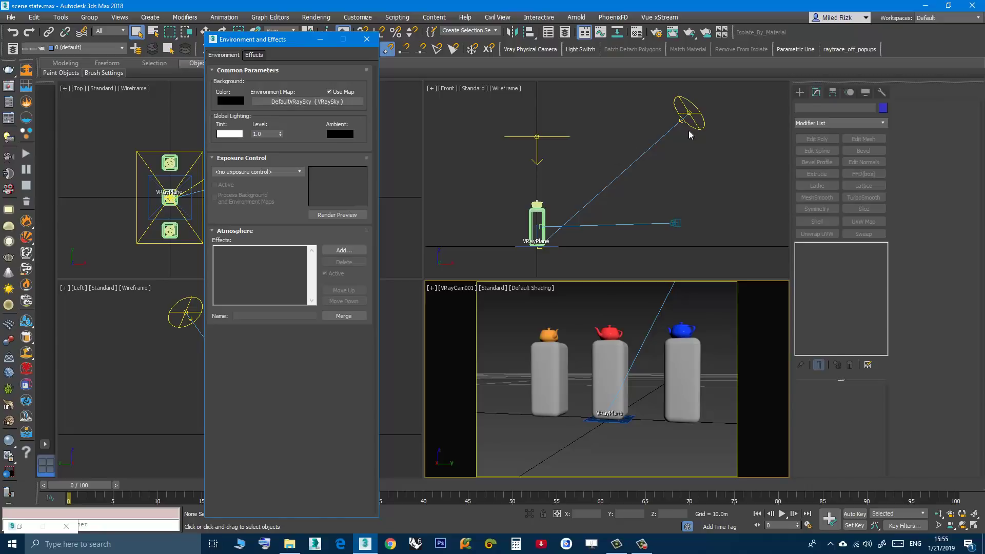
{"action": "left_click", "coordinate": [368, 39]}
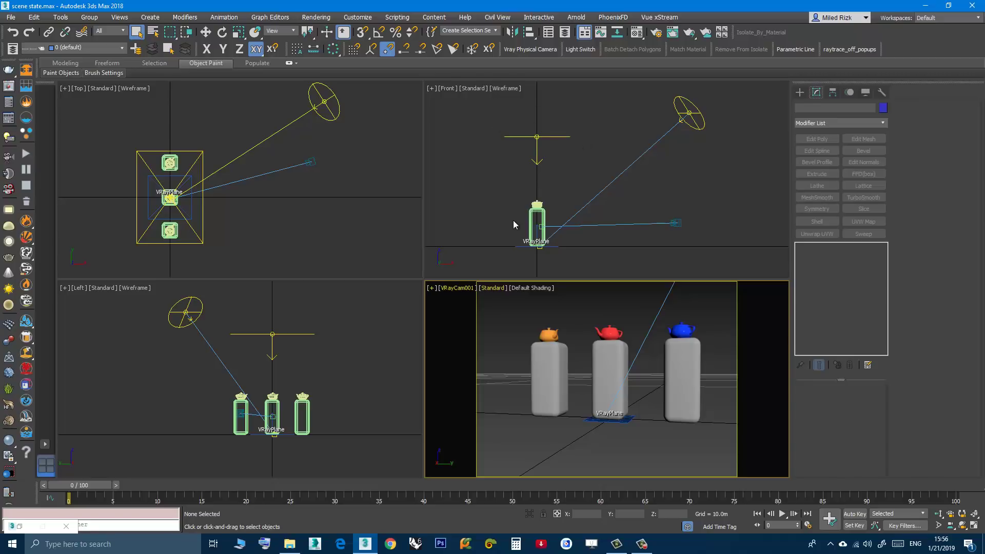
Step: Select VRayCam001 and make the camera viewport active, panning the Top view slightly
{"action": "left_click", "coordinate": [311, 163]}
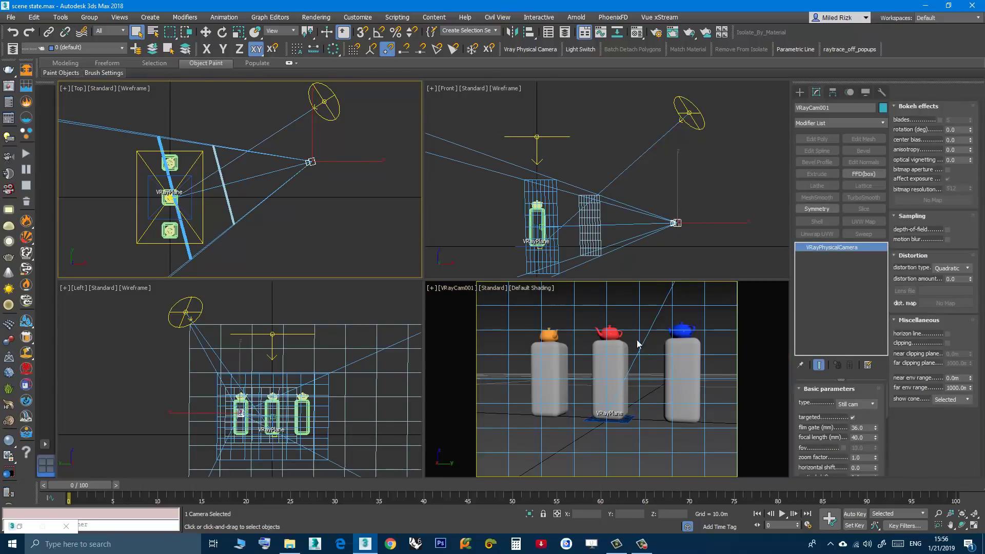
{"action": "left_click", "coordinate": [479, 236]}
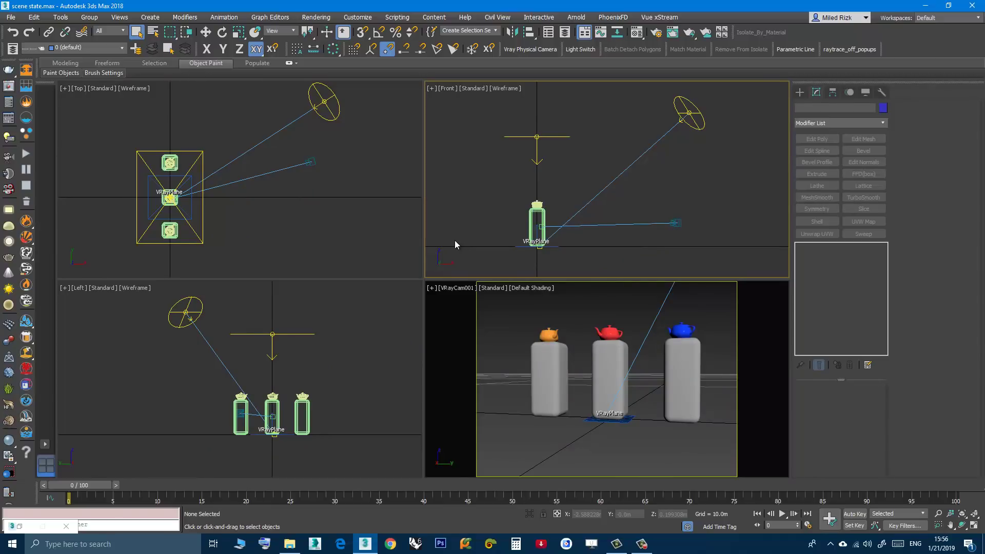
{"action": "left_click", "coordinate": [505, 330]}
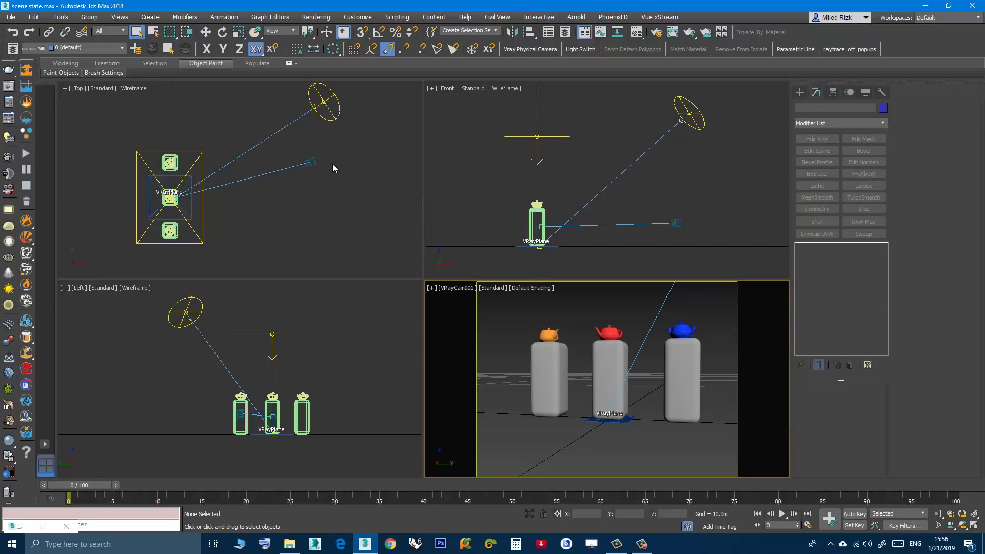
{"action": "middle_click_drag", "start_coordinate": [332, 164], "coordinate": [339, 173]}
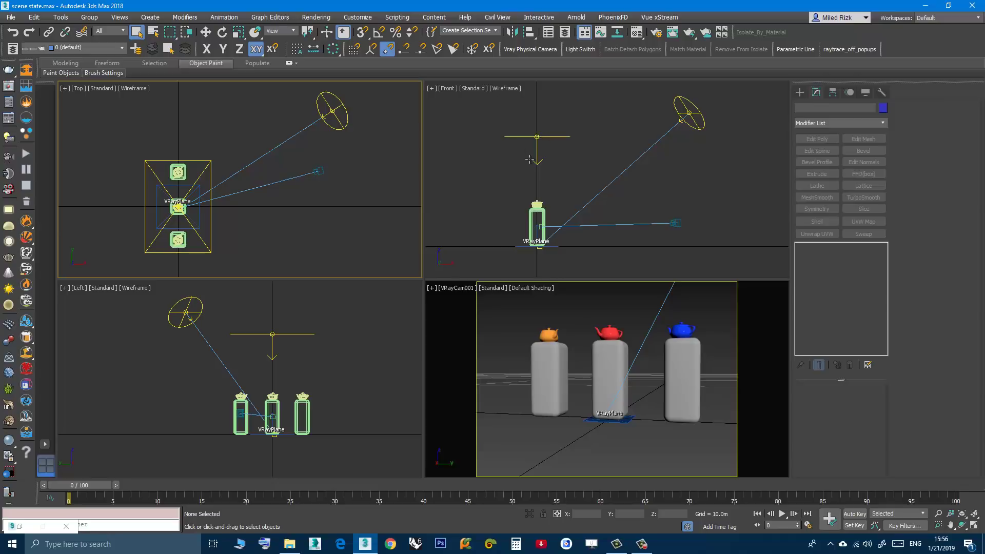
{"action": "left_click", "coordinate": [506, 314]}
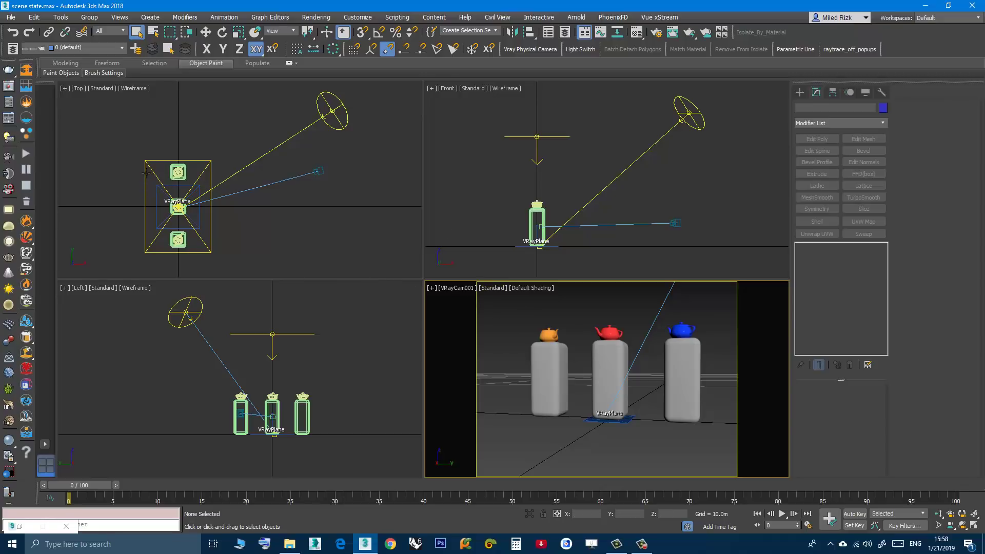
Step: Turn off VRayLight001 above the pillars, leaving VRayCam001 selected
{"action": "left_click", "coordinate": [536, 141]}
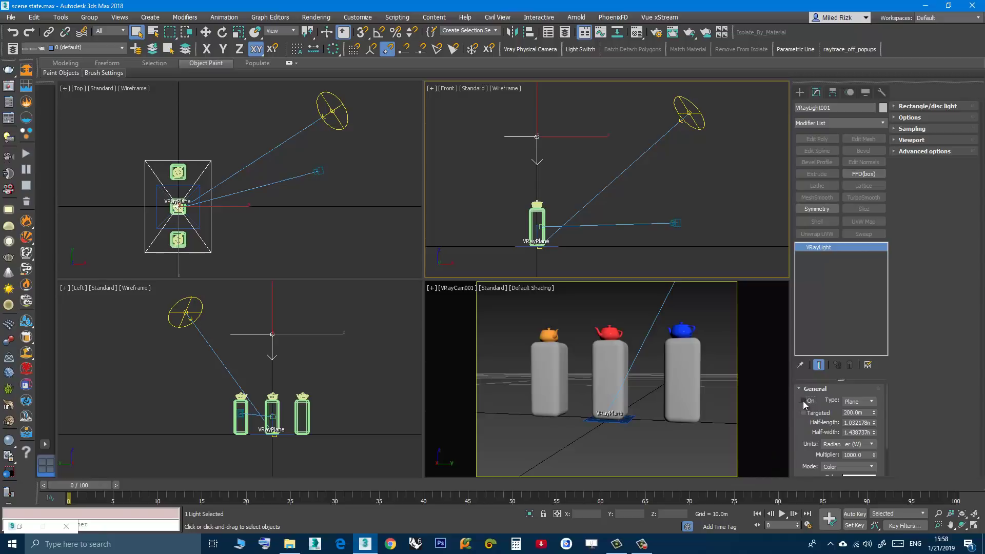
{"action": "left_click", "coordinate": [485, 225]}
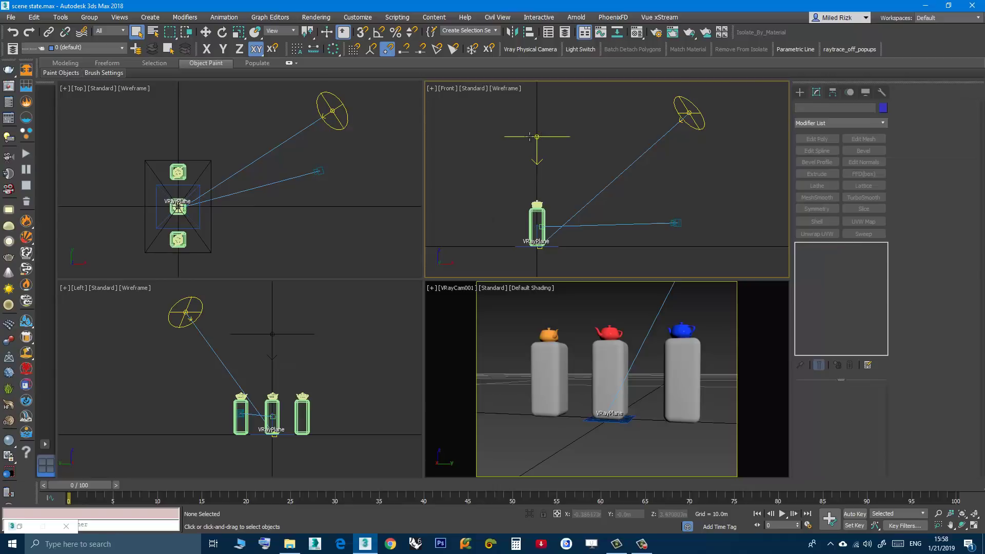
{"action": "left_click", "coordinate": [539, 145]}
{"action": "left_click", "coordinate": [457, 140]}
{"action": "left_click", "coordinate": [324, 168]}
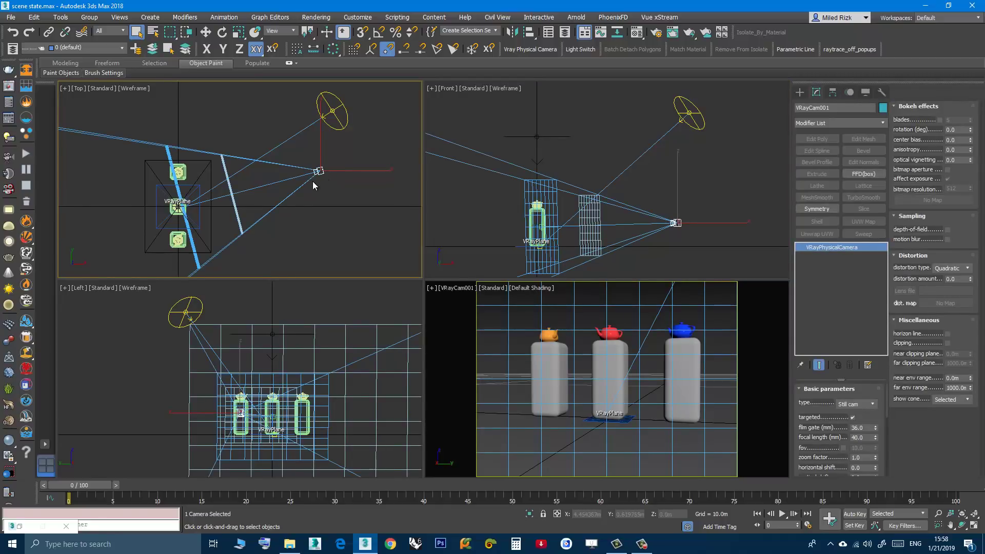
{"action": "scroll", "coordinate": [838, 431], "scroll_direction": "down", "scroll_amount": 3}
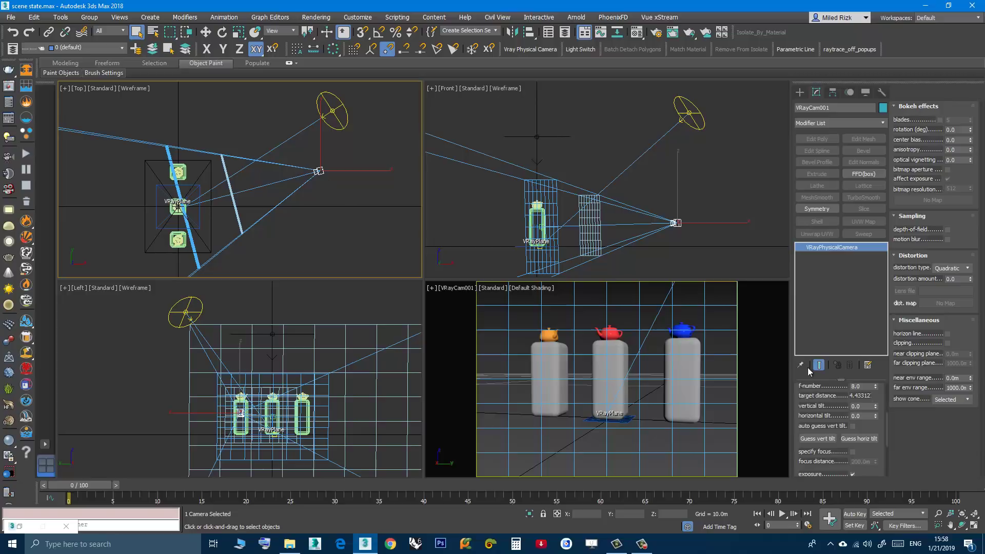
{"action": "scroll", "coordinate": [803, 370], "scroll_direction": "down", "scroll_amount": 2}
{"action": "scroll", "coordinate": [801, 369], "scroll_direction": "down", "scroll_amount": 2}
{"action": "scroll", "coordinate": [799, 367], "scroll_direction": "down", "scroll_amount": 2}
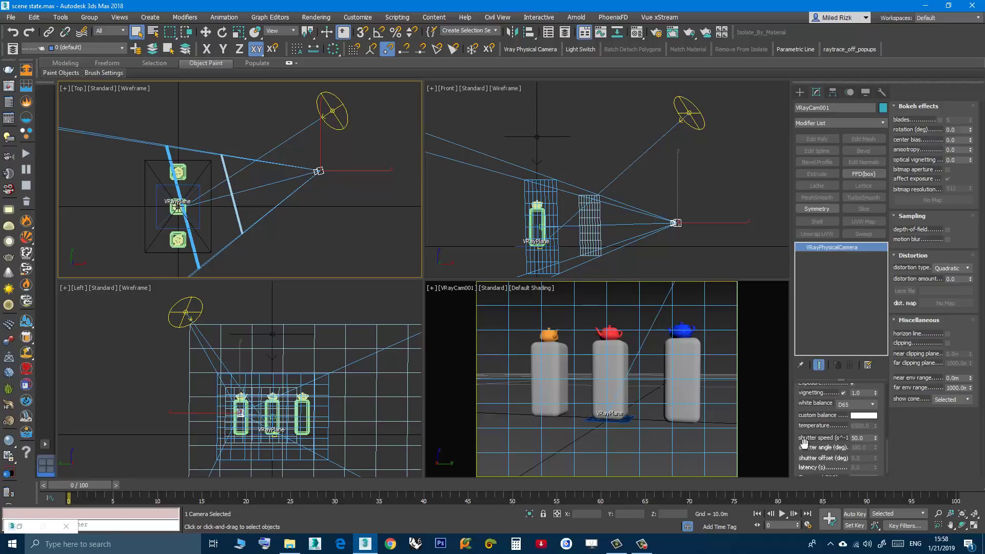
Step: Give VRayCam001 a 200 shutter speed and Daylight white balance, then deselect it
{"action": "double_click", "coordinate": [868, 438]}
{"action": "left_click", "coordinate": [874, 404]}
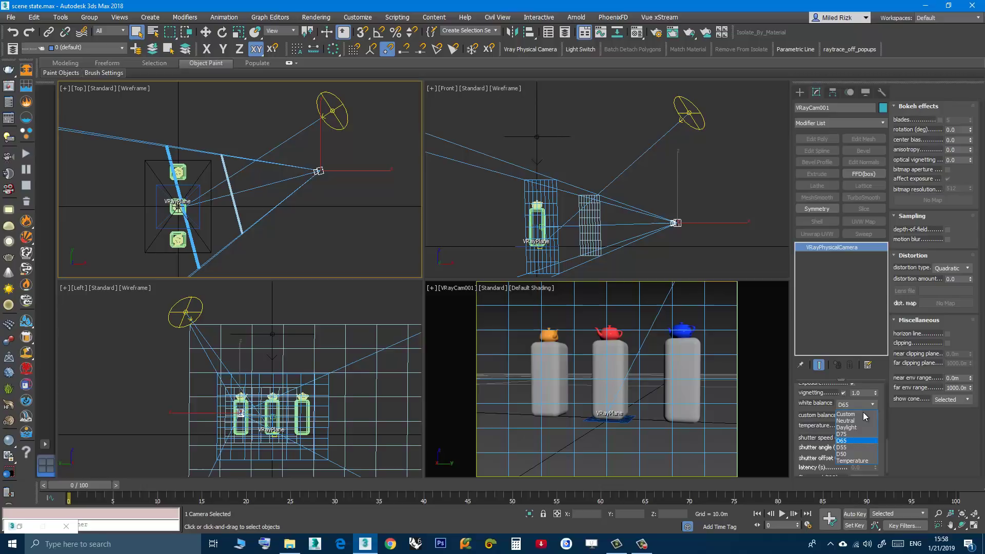
{"action": "left_click", "coordinate": [849, 428]}
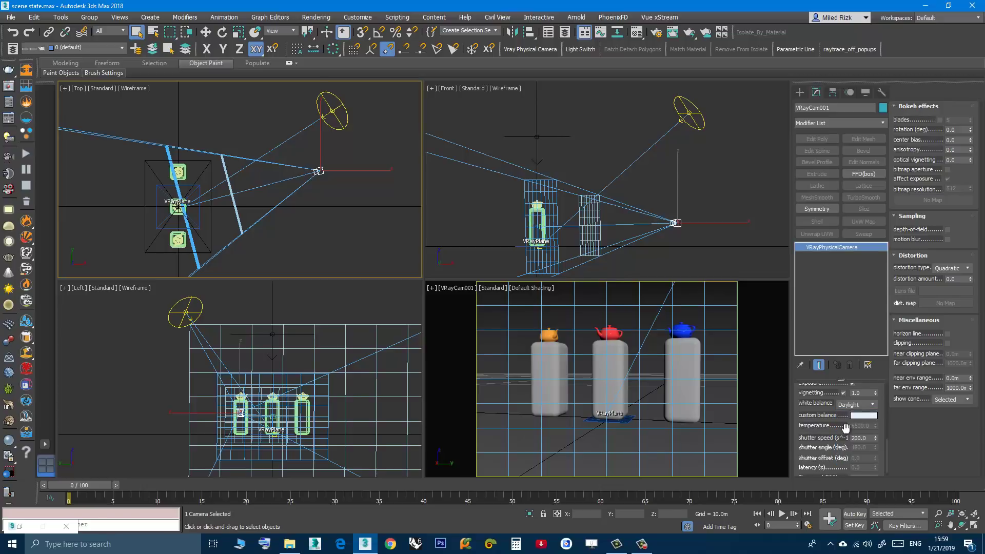
{"action": "left_click", "coordinate": [498, 224]}
{"action": "left_click", "coordinate": [580, 349]}
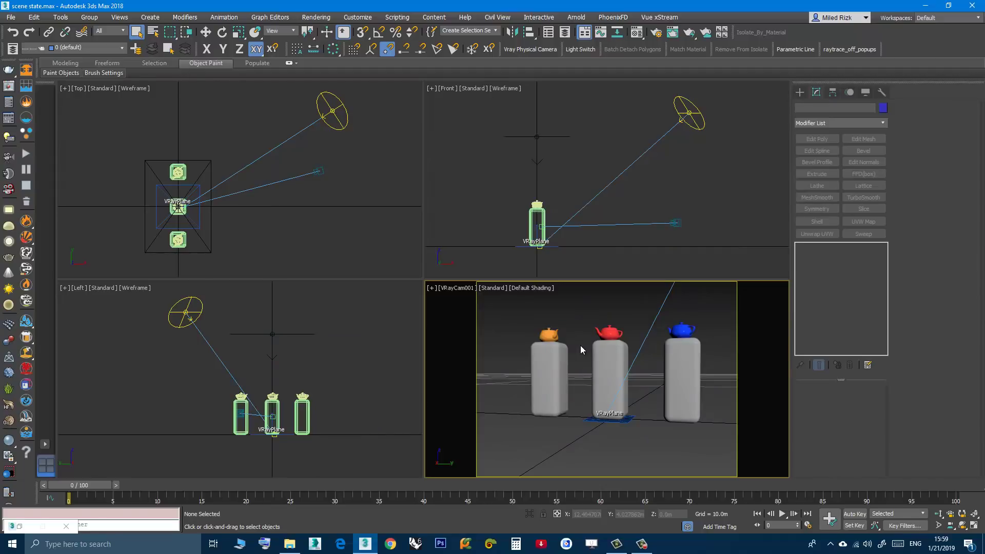
{"action": "key", "text": "8"}
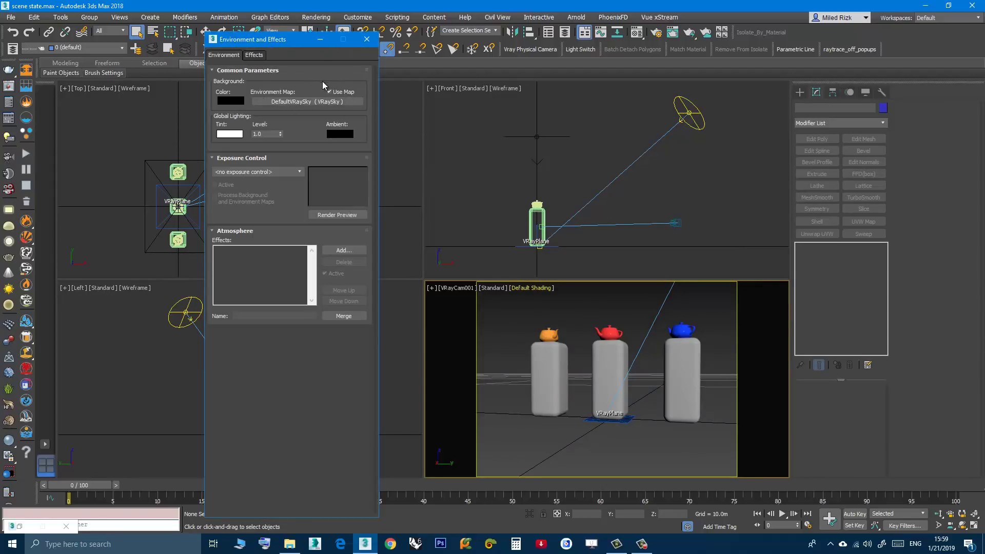
{"action": "left_click", "coordinate": [366, 40]}
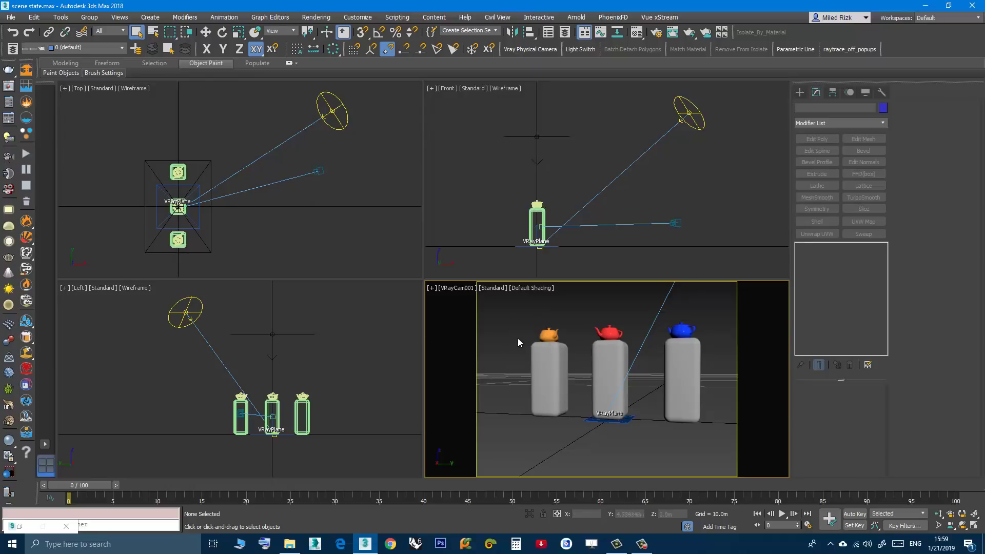
{"action": "left_click", "coordinate": [60, 17]}
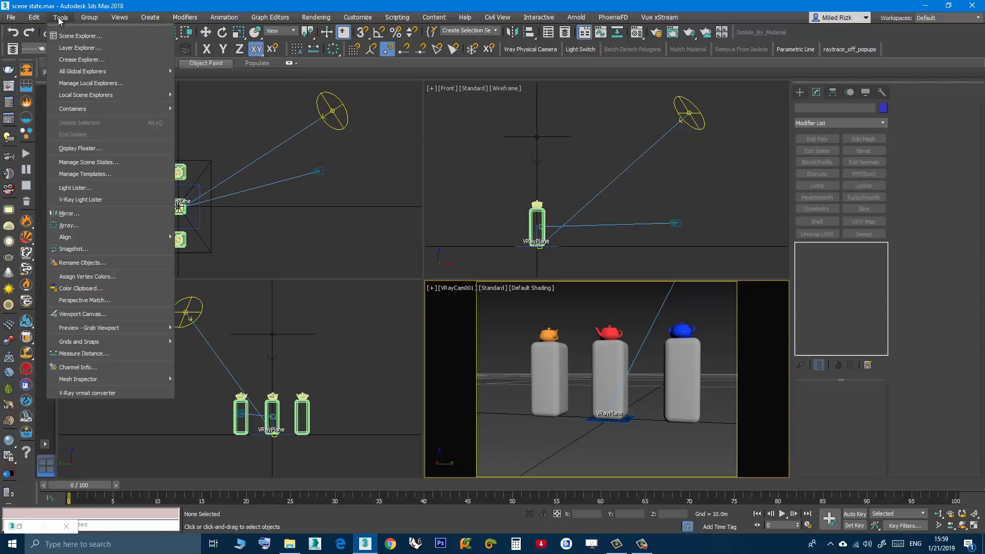
{"action": "left_click", "coordinate": [86, 161]}
{"action": "mouse_move", "coordinate": [114, 266]}
{"action": "left_mouse_down"}
{"action": "mouse_move", "coordinate": [331, 168]}
{"action": "mouse_move", "coordinate": [319, 143]}
{"action": "left_mouse_up"}
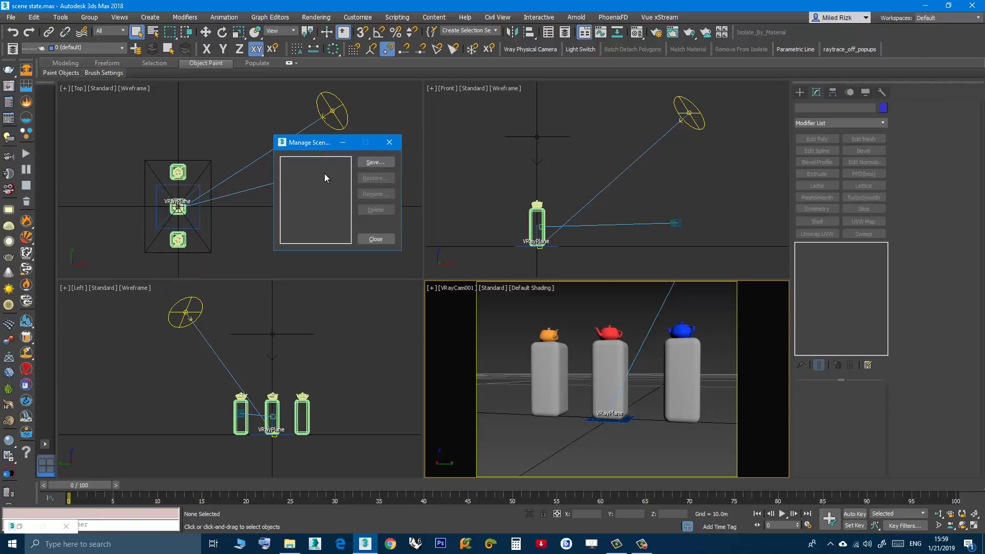
{"action": "left_click", "coordinate": [364, 164]}
{"action": "left_click_drag", "start_coordinate": [509, 216], "coordinate": [541, 182]}
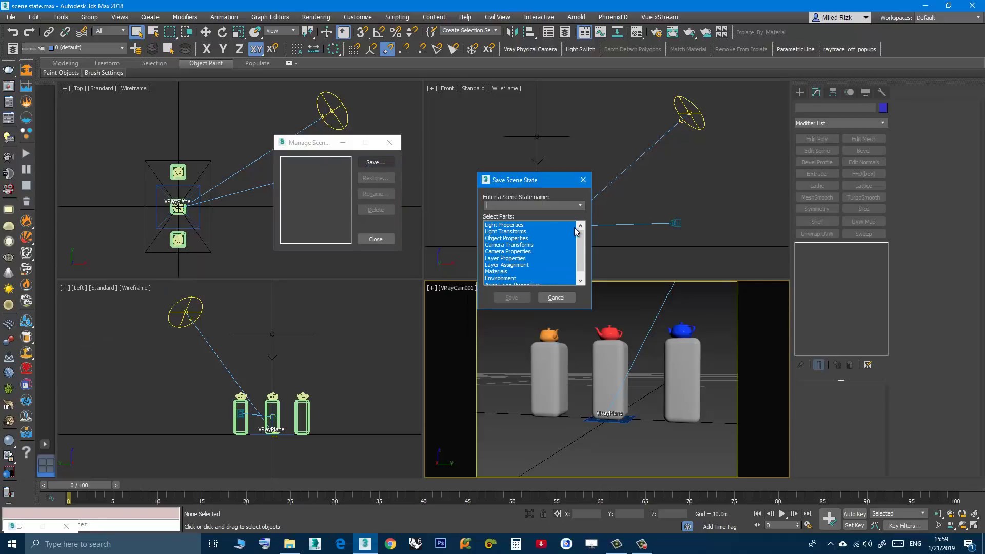
{"action": "mouse_move", "coordinate": [579, 232]}
{"action": "left_mouse_down"}
{"action": "mouse_move", "coordinate": [584, 254]}
{"action": "mouse_move", "coordinate": [581, 231]}
{"action": "left_mouse_up"}
{"action": "left_click_drag", "start_coordinate": [580, 239], "coordinate": [585, 268]}
{"action": "left_click_drag", "start_coordinate": [584, 269], "coordinate": [584, 246]}
{"action": "mouse_move", "coordinate": [583, 238]}
{"action": "left_mouse_down"}
{"action": "mouse_move", "coordinate": [583, 256]}
{"action": "mouse_move", "coordinate": [583, 235]}
{"action": "left_mouse_up"}
{"action": "left_click_drag", "start_coordinate": [516, 183], "coordinate": [511, 197]}
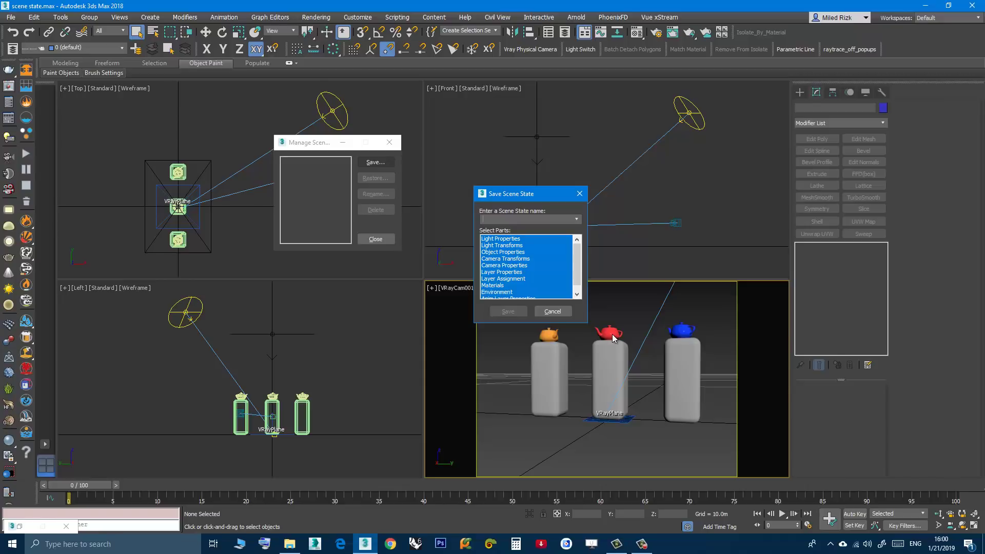
{"action": "left_click_drag", "start_coordinate": [578, 280], "coordinate": [578, 291]}
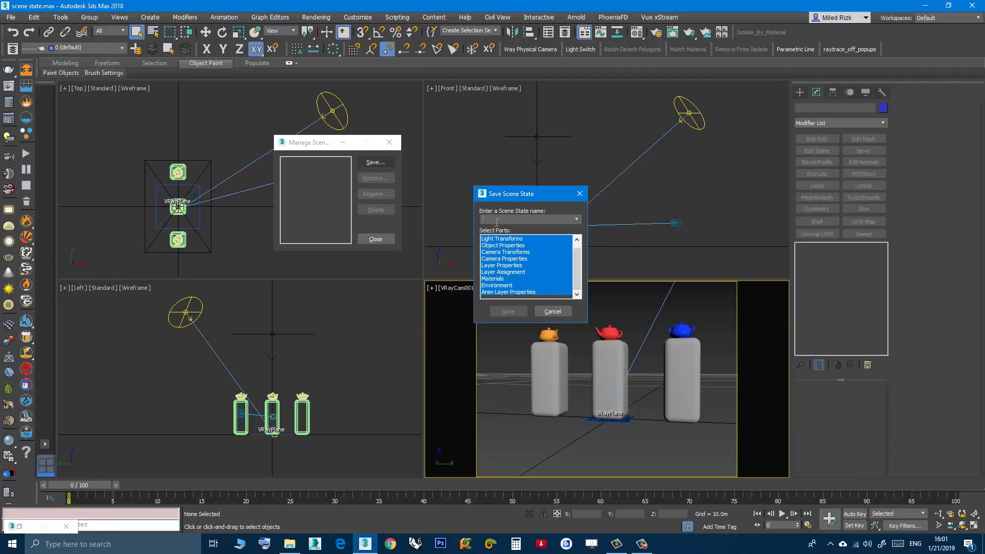
{"action": "type", "text": "Daylight Ren"}
{"action": "type", "text": "der"}
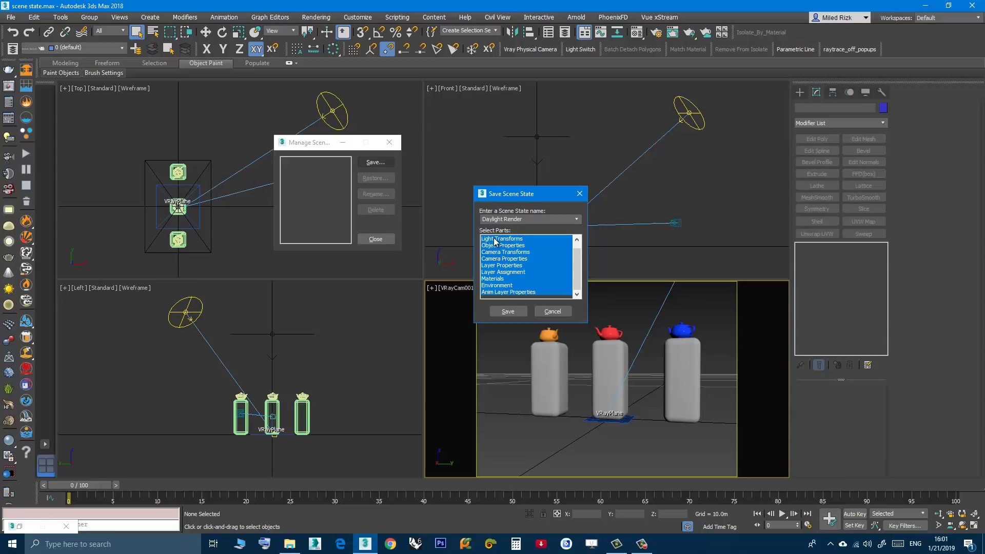
Step: Save a scene state named 'Daylight Render' with all parts included
{"action": "left_click", "coordinate": [508, 311]}
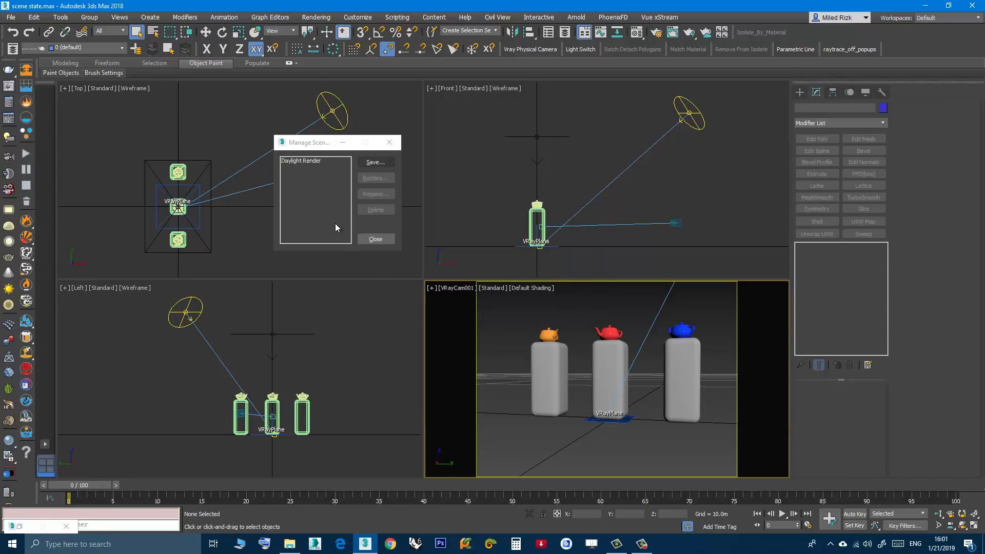
Step: Close Manage Scene States and select VRaySun001 in the Top viewport
{"action": "left_click", "coordinate": [391, 144]}
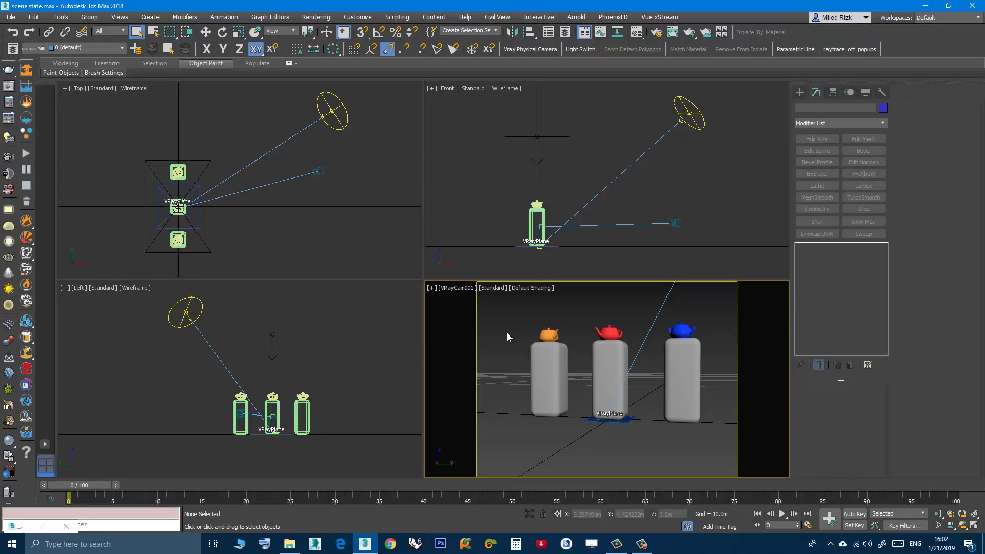
{"action": "left_click", "coordinate": [331, 112]}
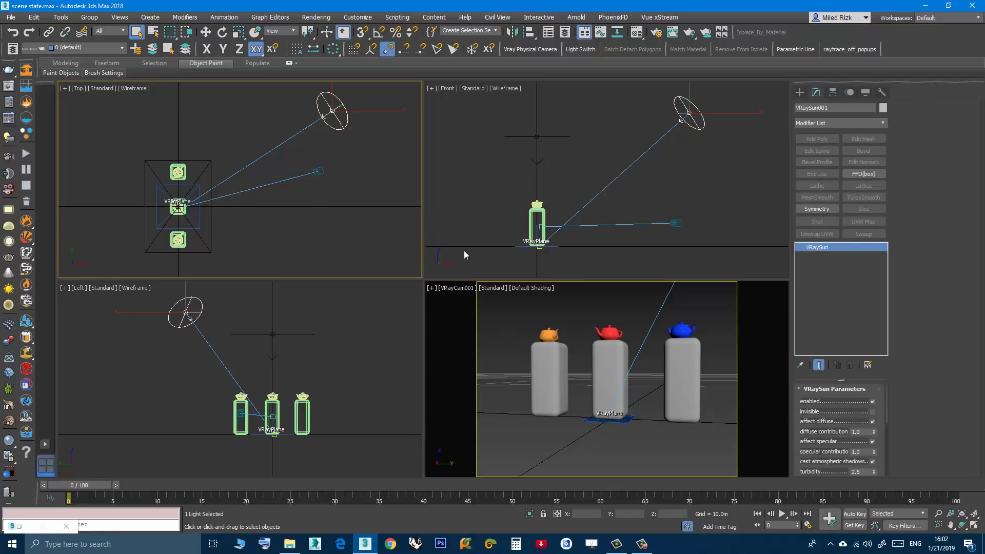
Step: Disable VRaySun001 and switch the VRayLight001 plane light back on
{"action": "left_click", "coordinate": [872, 401]}
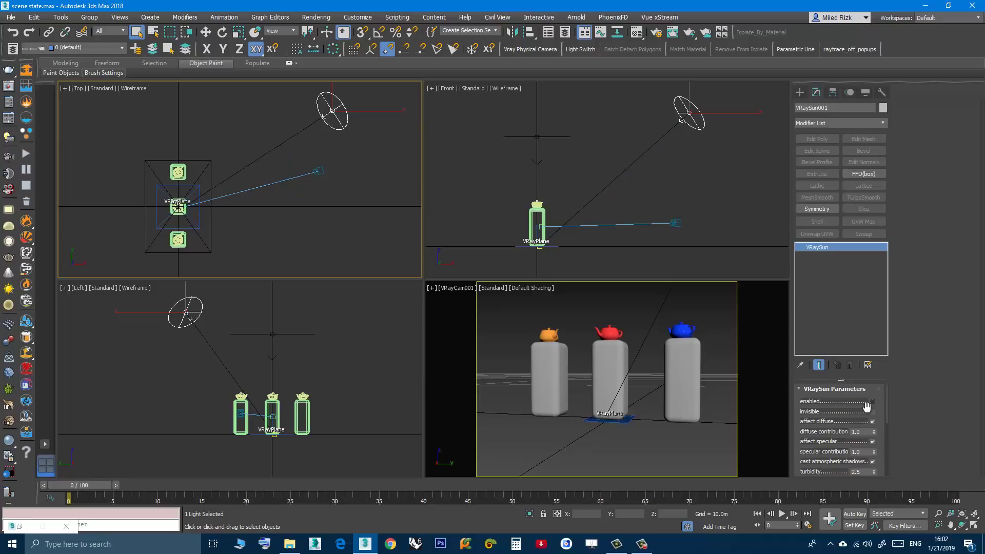
{"action": "left_click", "coordinate": [271, 208]}
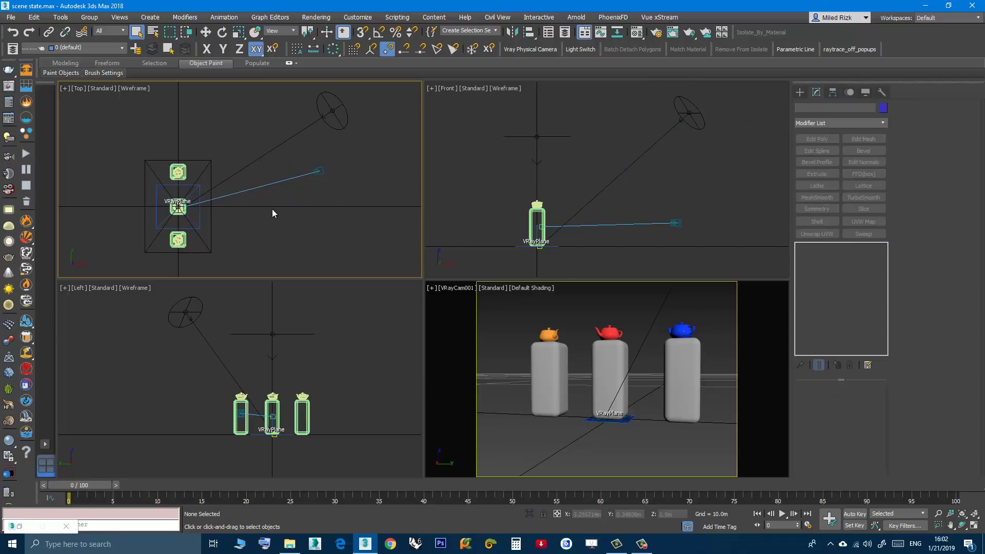
{"action": "left_click", "coordinate": [537, 137]}
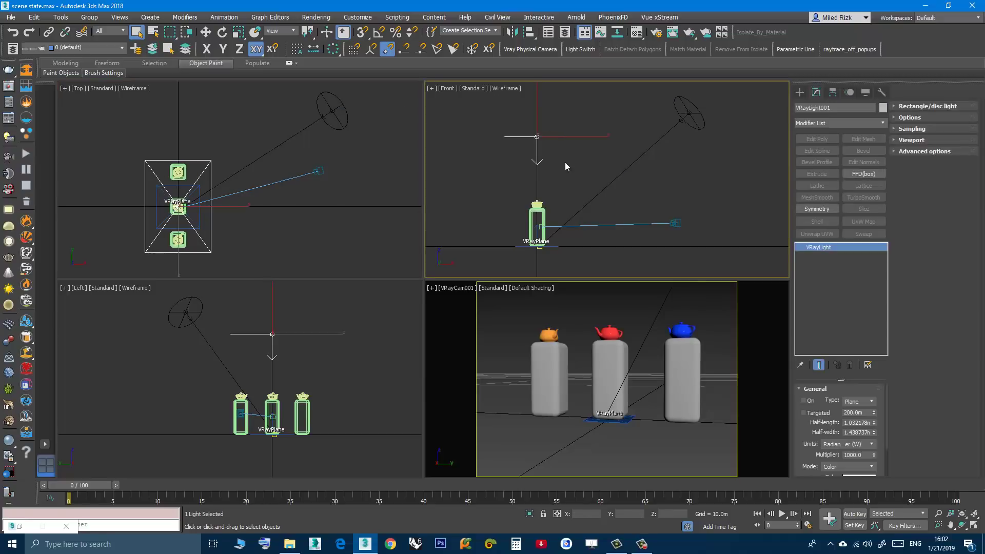
{"action": "left_click", "coordinate": [803, 401]}
{"action": "left_click", "coordinate": [562, 311]}
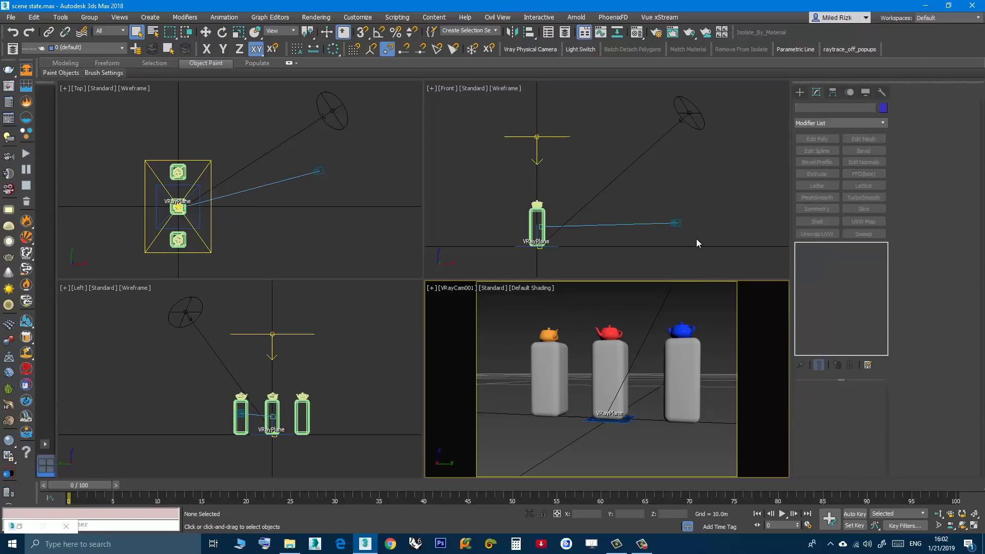
Step: Give VRayCam001 a 50 shutter speed and Neutral white balance, then deselect it
{"action": "left_click", "coordinate": [674, 224]}
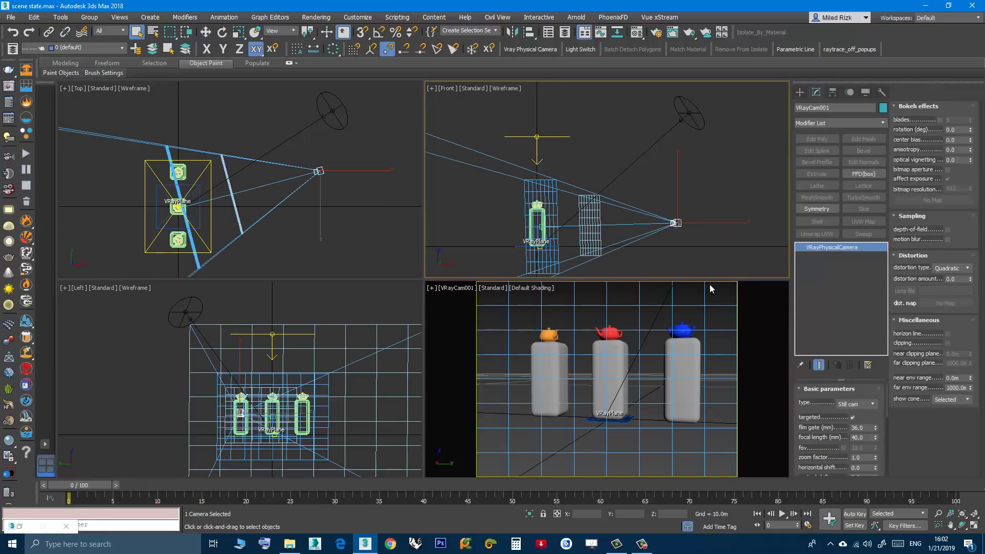
{"action": "scroll", "coordinate": [812, 459], "scroll_direction": "down", "scroll_amount": 3}
{"action": "scroll", "coordinate": [815, 455], "scroll_direction": "down", "scroll_amount": 3}
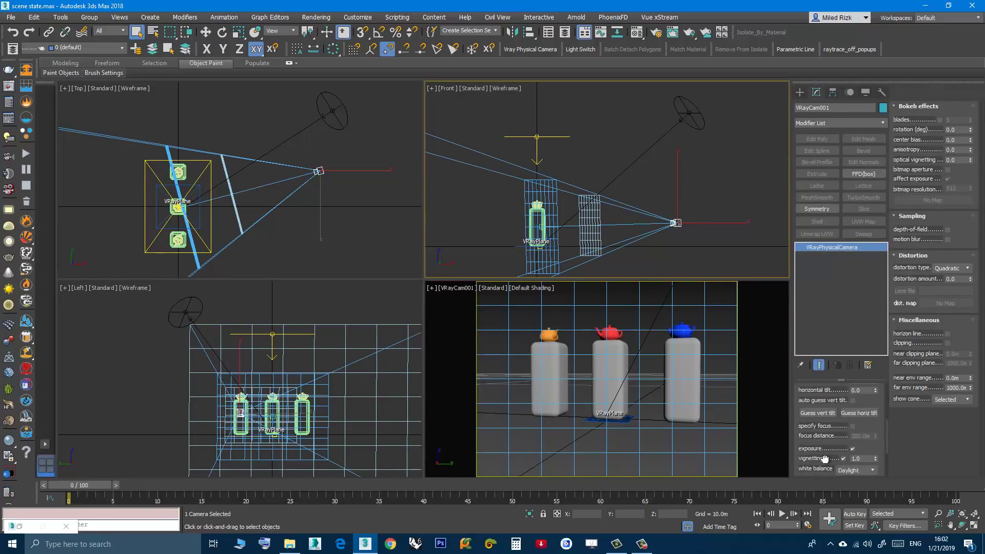
{"action": "scroll", "coordinate": [819, 431], "scroll_direction": "down", "scroll_amount": 3}
{"action": "scroll", "coordinate": [820, 381], "scroll_direction": "down", "scroll_amount": 1}
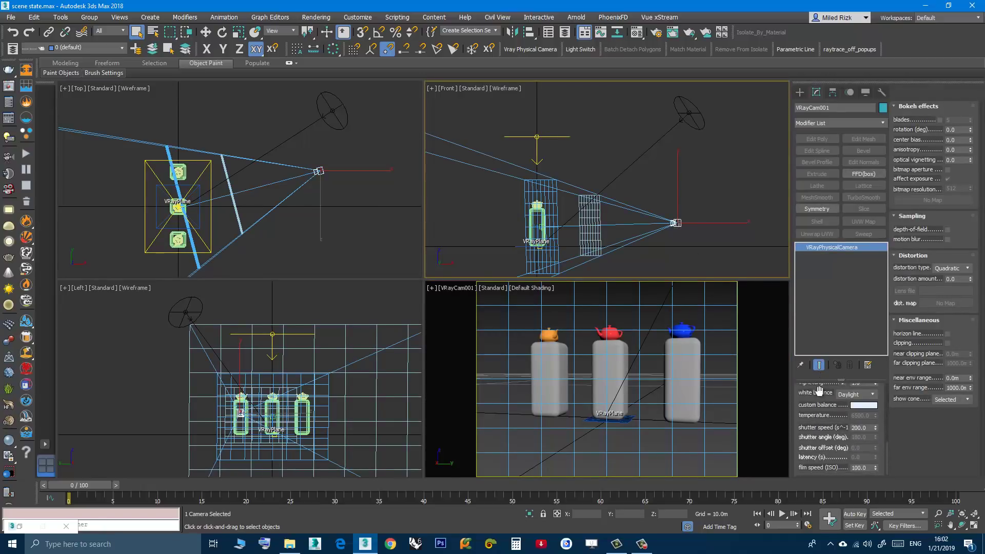
{"action": "left_click", "coordinate": [858, 428]}
{"action": "double_click", "coordinate": [861, 428]}
{"action": "type", "text": "50"}
{"action": "left_click", "coordinate": [861, 405]}
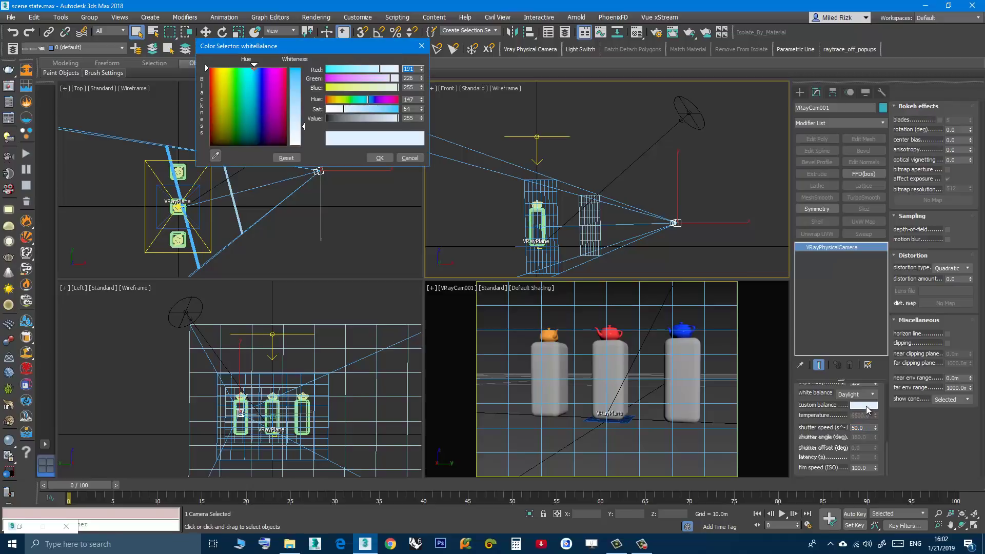
{"action": "left_click", "coordinate": [398, 157]}
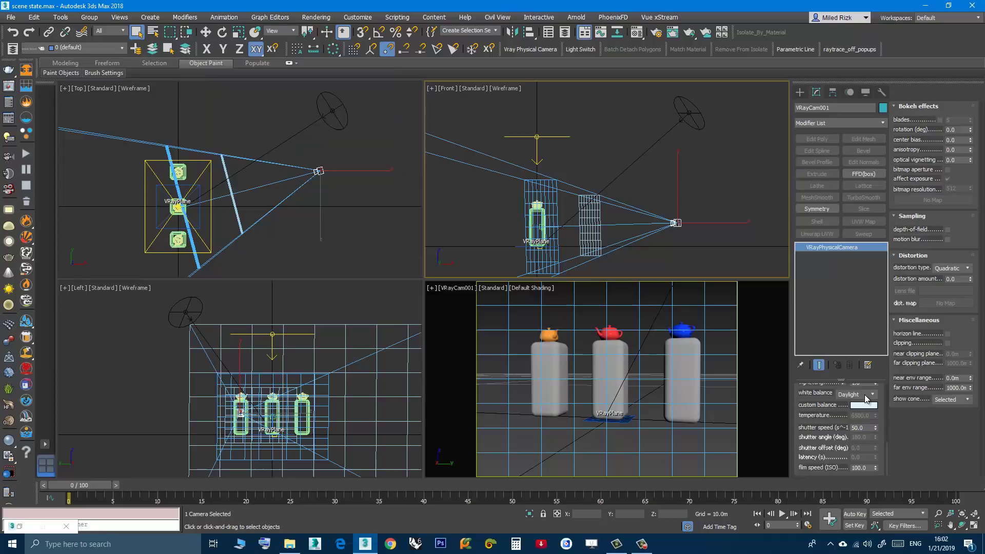
{"action": "left_click", "coordinate": [873, 394]}
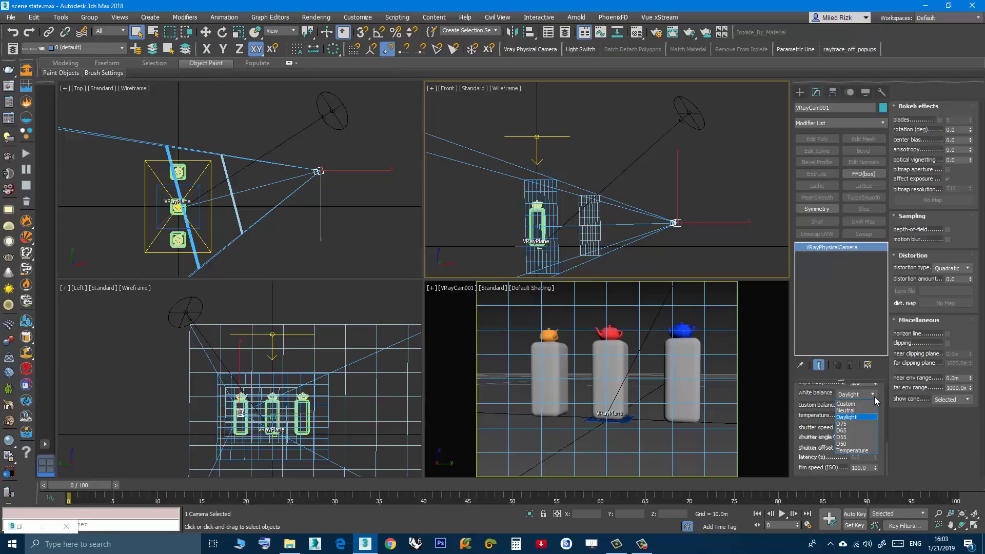
{"action": "left_click", "coordinate": [846, 411]}
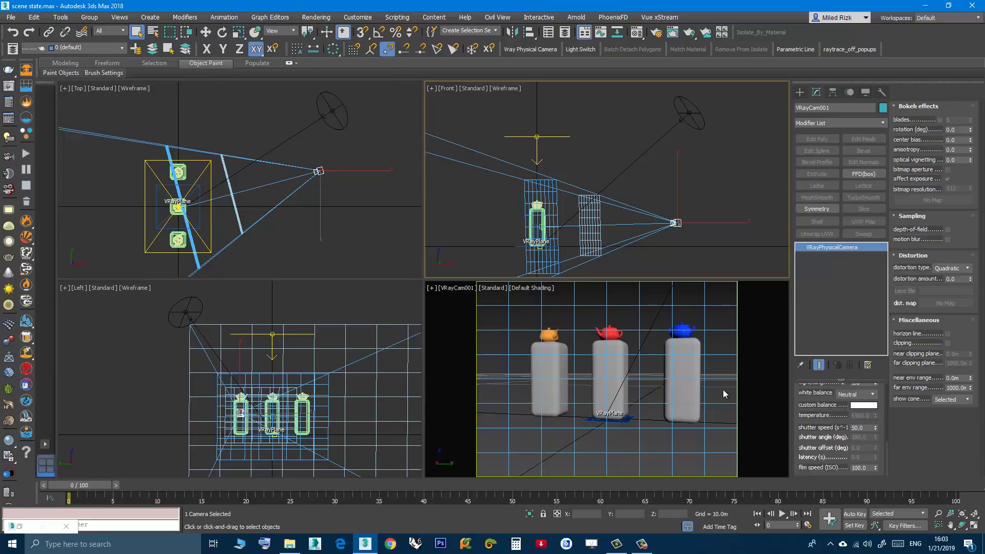
{"action": "left_click", "coordinate": [553, 319]}
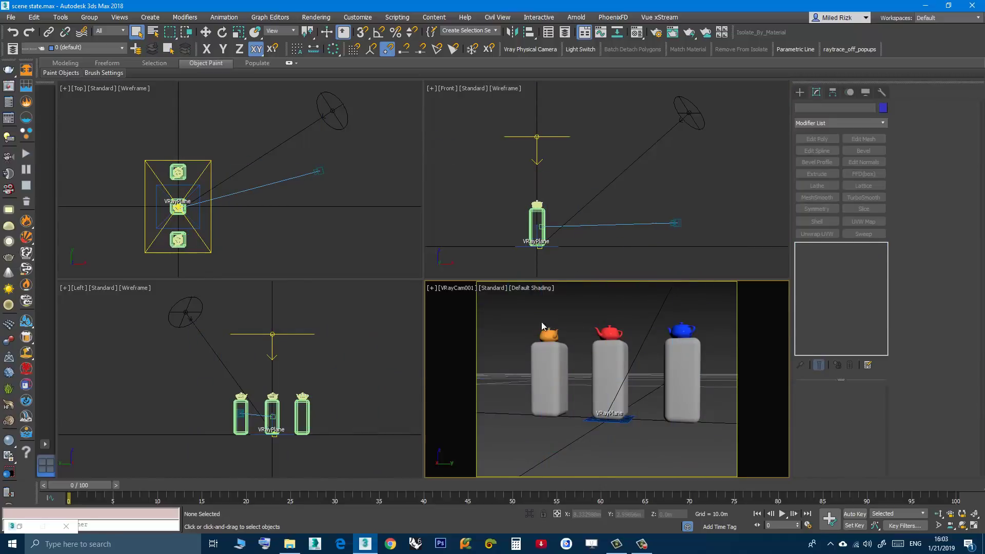
Step: Uncheck Use Map for the VRaySky environment map in Environment and Effects
{"action": "key", "text": "8"}
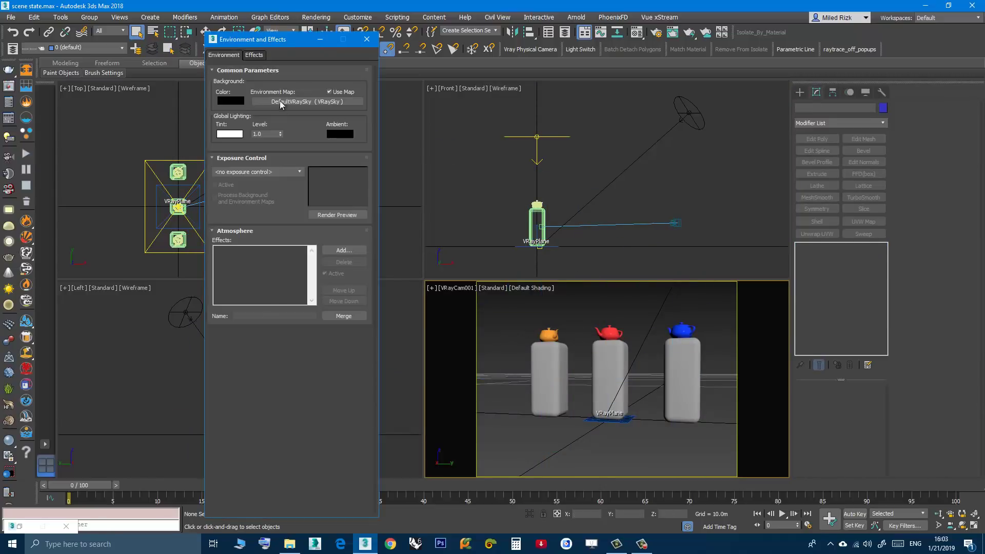
{"action": "left_click", "coordinate": [330, 92]}
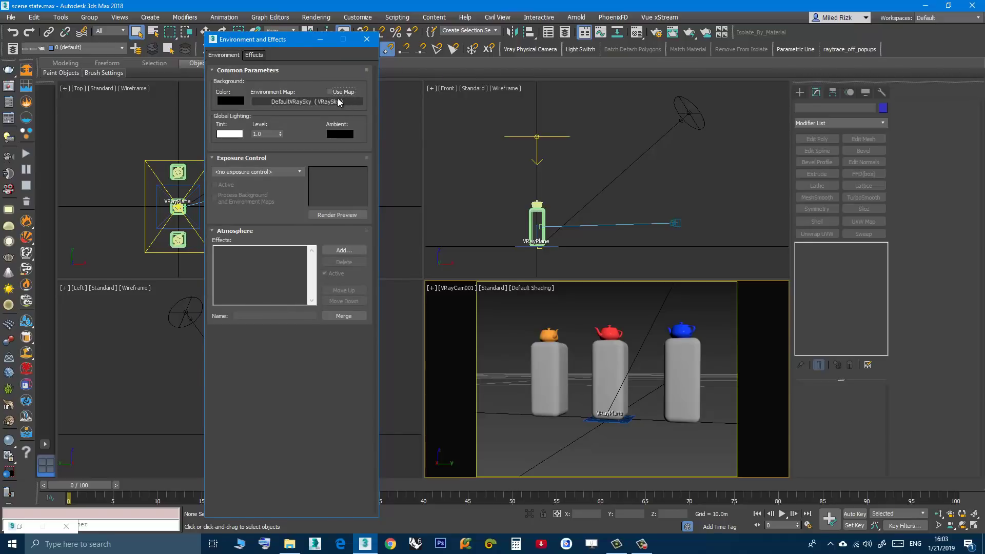
{"action": "left_click", "coordinate": [365, 41]}
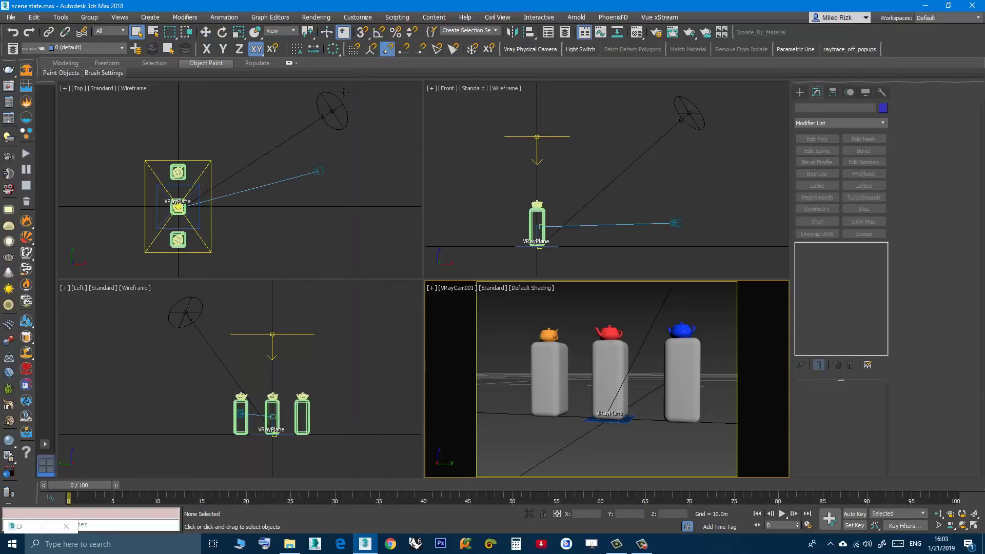
Step: Move VRayCam001 on the XY plane for a closer framing of the teapot pillars
{"action": "left_click", "coordinate": [319, 173]}
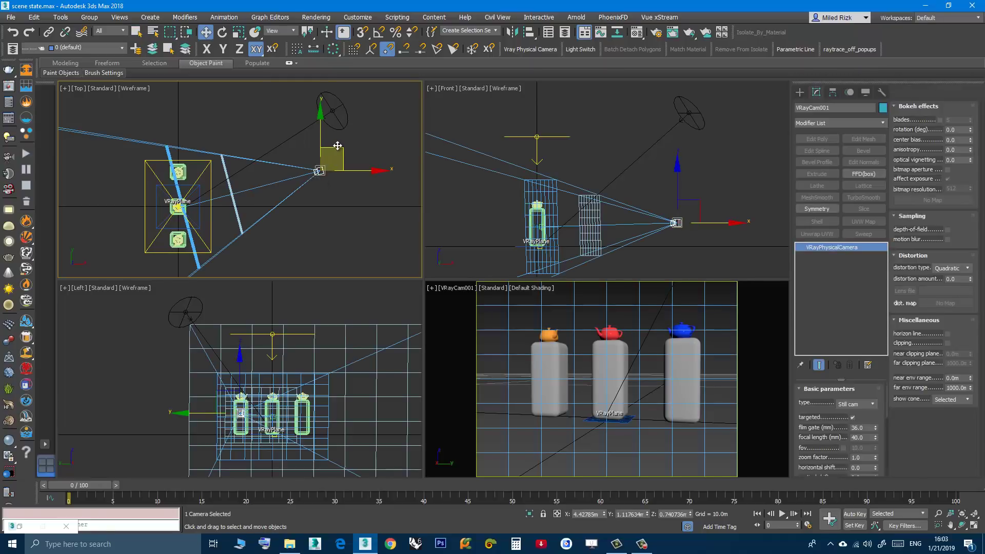
{"action": "left_click_drag", "start_coordinate": [337, 146], "coordinate": [332, 231]}
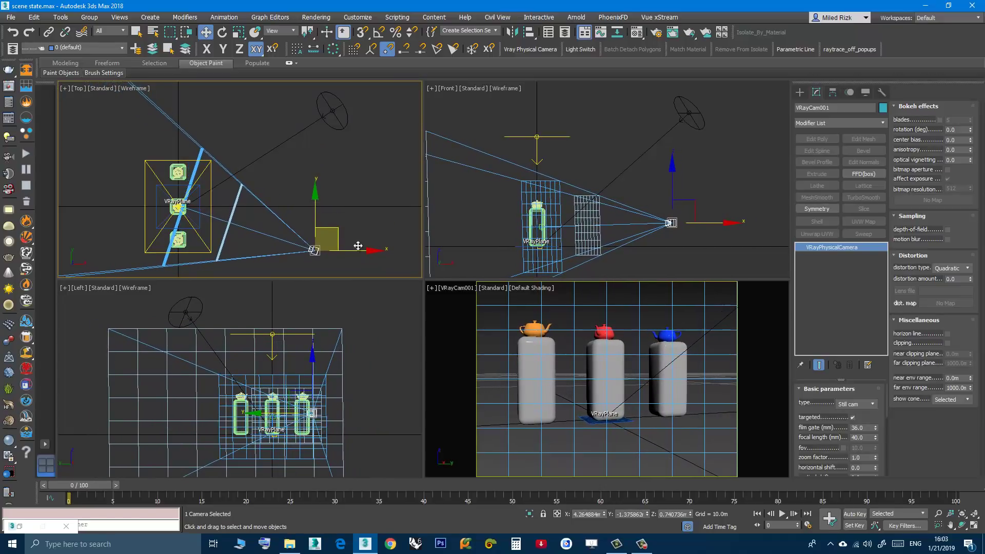
{"action": "left_click", "coordinate": [570, 329]}
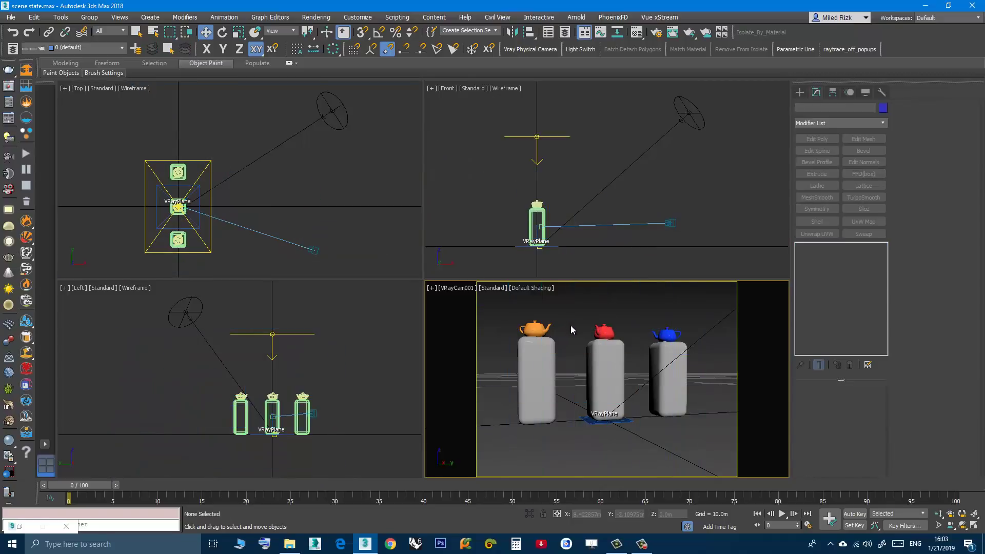
Step: Assign the teal material to the middle teapot Teapot001, renaming it 'teapot cyan'
{"action": "left_click", "coordinate": [604, 331]}
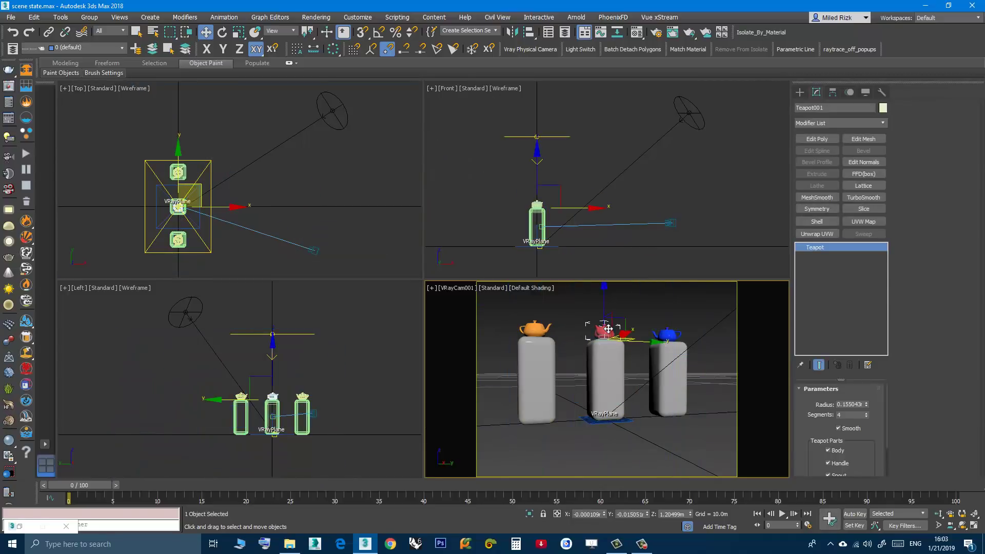
{"action": "key", "text": "m"}
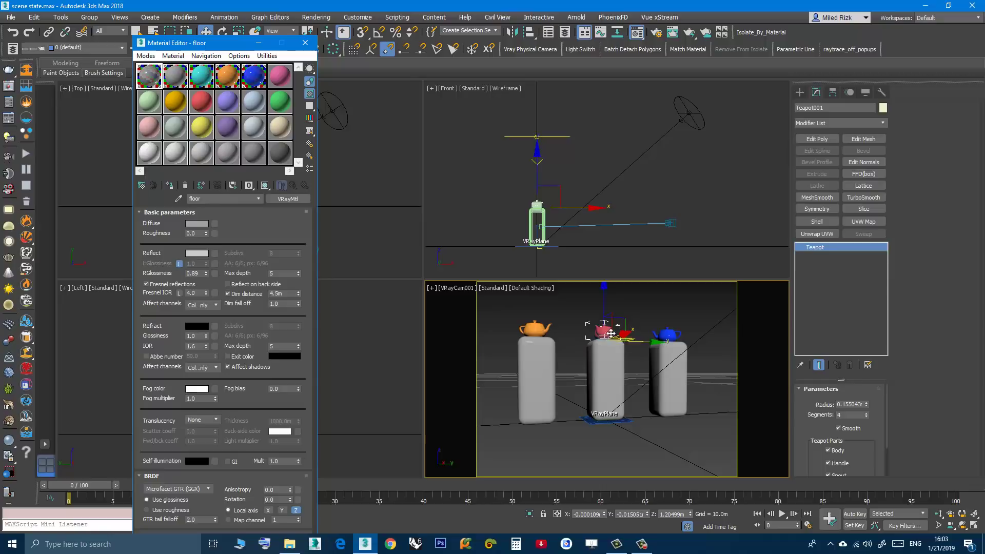
{"action": "left_click", "coordinate": [206, 83]}
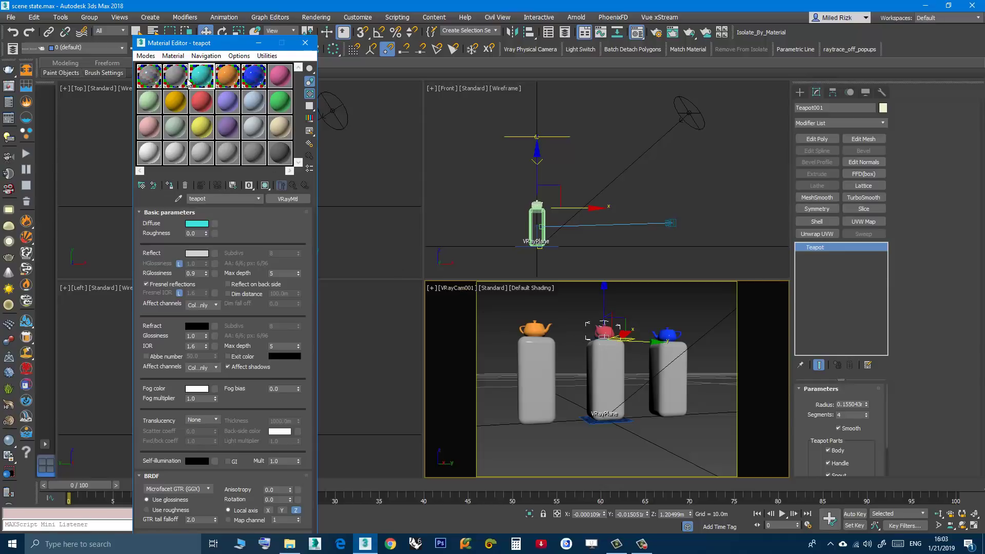
{"action": "left_click", "coordinate": [171, 185]}
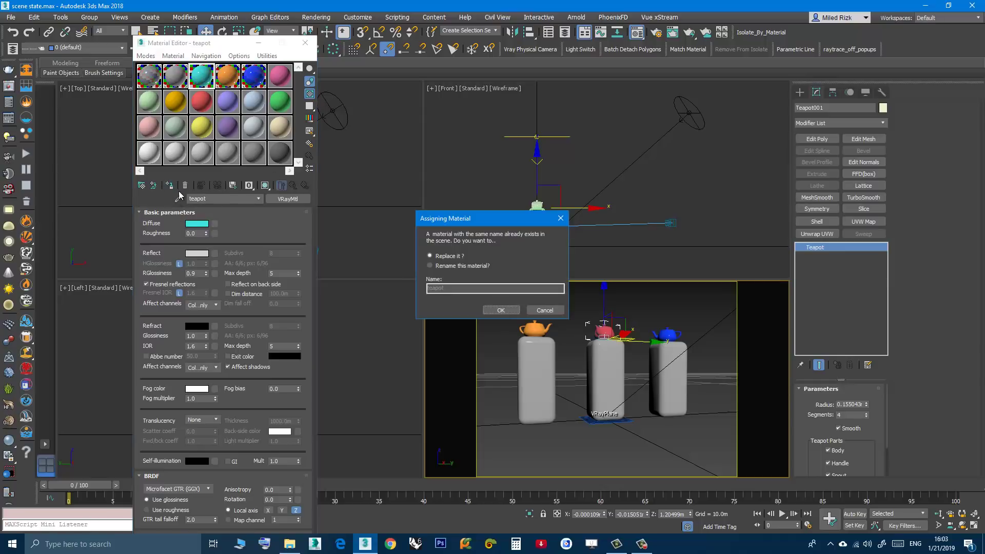
{"action": "left_click", "coordinate": [430, 265]}
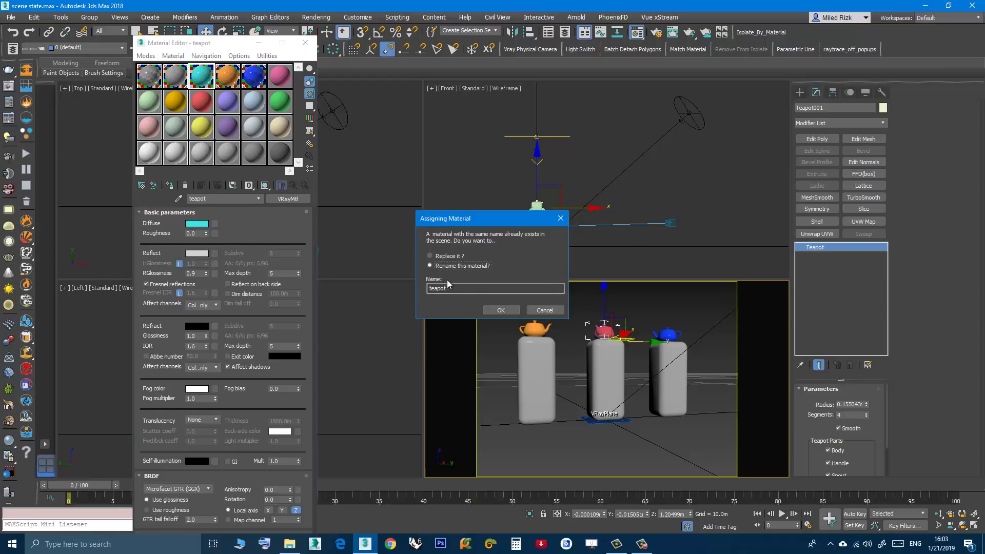
{"action": "left_click", "coordinate": [449, 288]}
{"action": "type", "text": "cyan"}
{"action": "left_click", "coordinate": [500, 311]}
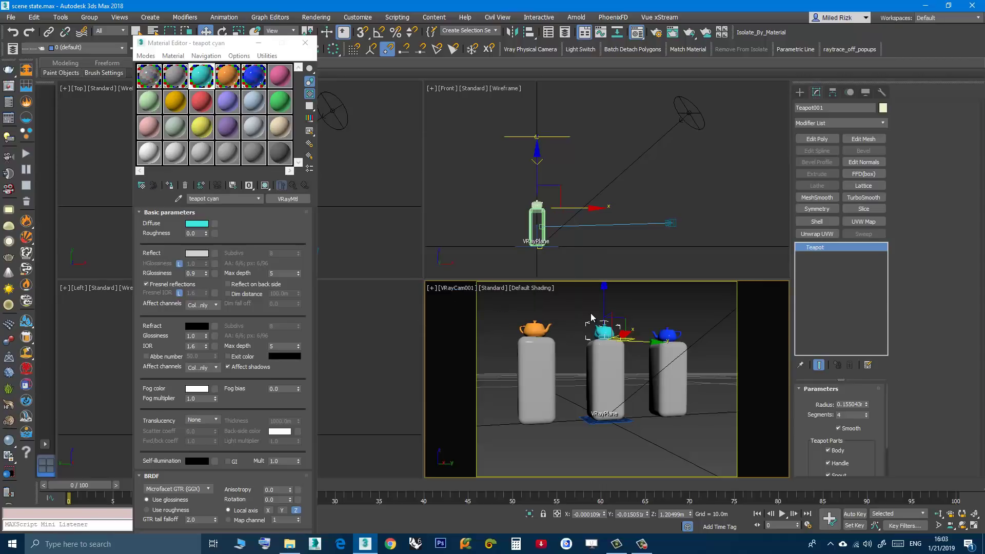
{"action": "left_click", "coordinate": [600, 385]}
{"action": "left_click", "coordinate": [306, 42]}
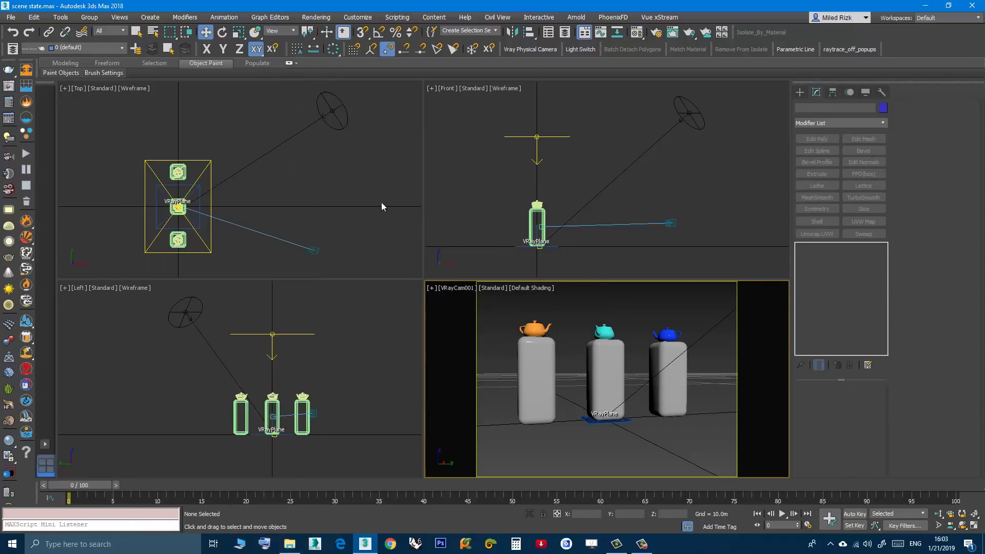
Step: Select the left stand together with the orange teapot and delete both
{"action": "left_click", "coordinate": [538, 363]}
{"action": "left_click", "coordinate": [532, 329], "text": "ctrl"}
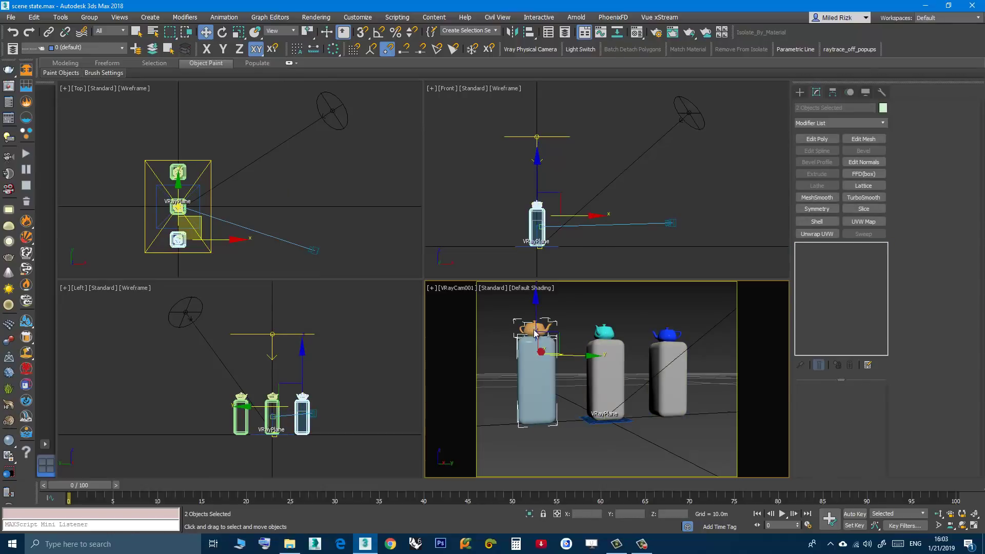
{"action": "right_click", "coordinate": [534, 331]}
{"action": "left_click", "coordinate": [548, 299]}
{"action": "key", "text": "Delete"}
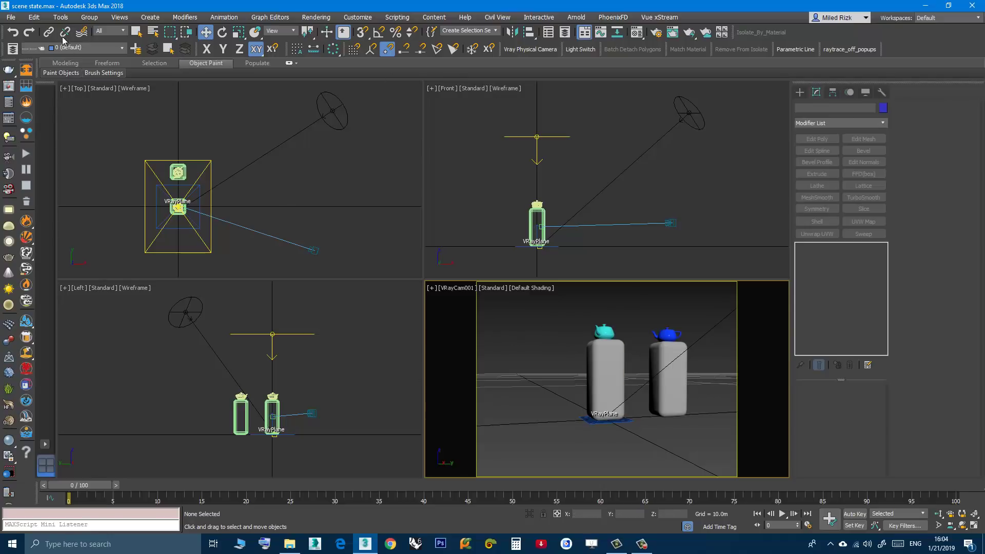
Step: Save the scene as a new scene state named 'Studio Render' with all parts
{"action": "left_click", "coordinate": [60, 17]}
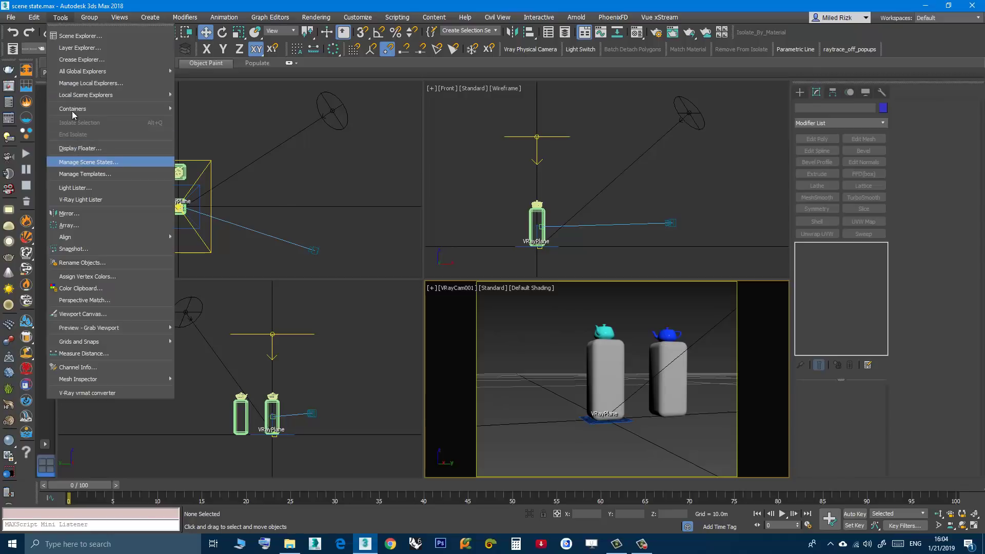
{"action": "left_click", "coordinate": [105, 162]}
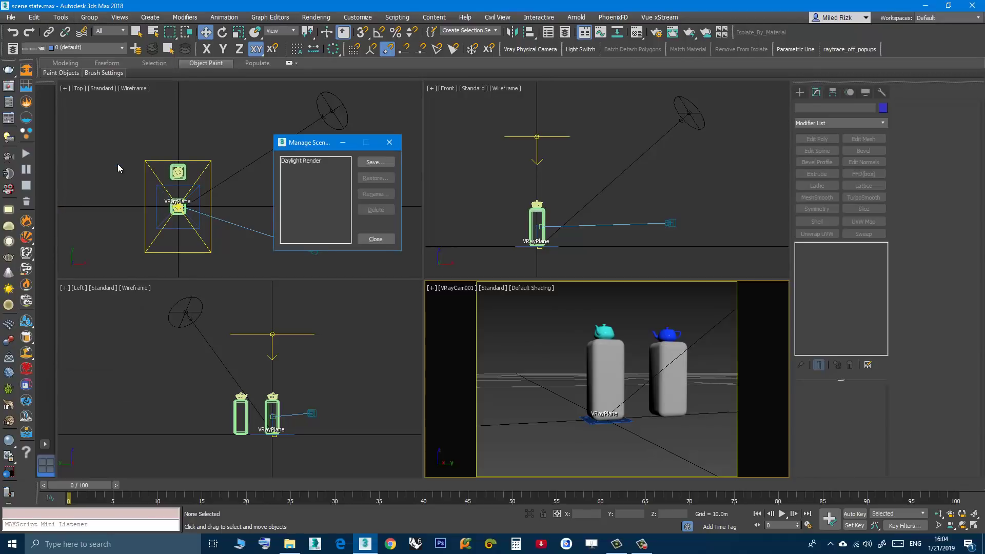
{"action": "left_click", "coordinate": [374, 161]}
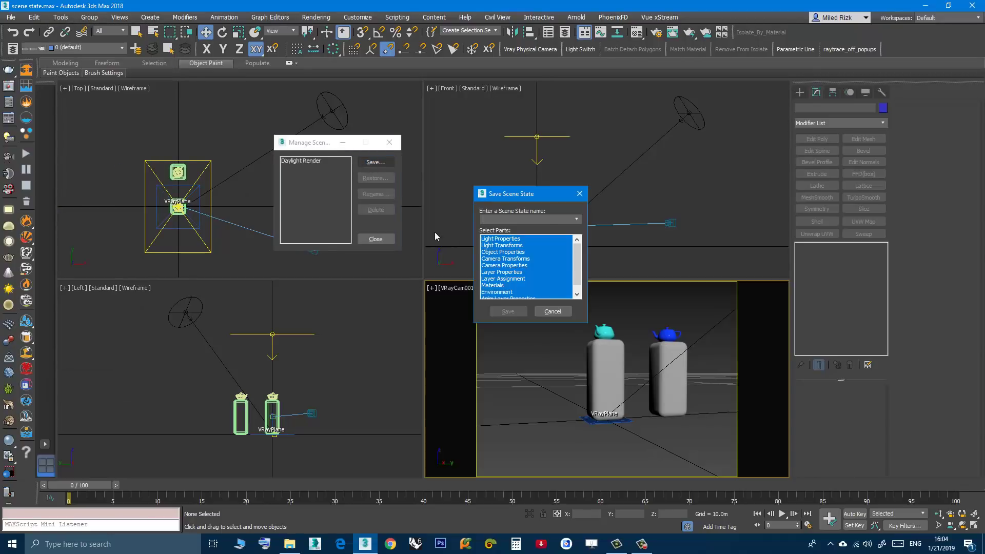
{"action": "left_click_drag", "start_coordinate": [577, 261], "coordinate": [576, 284]}
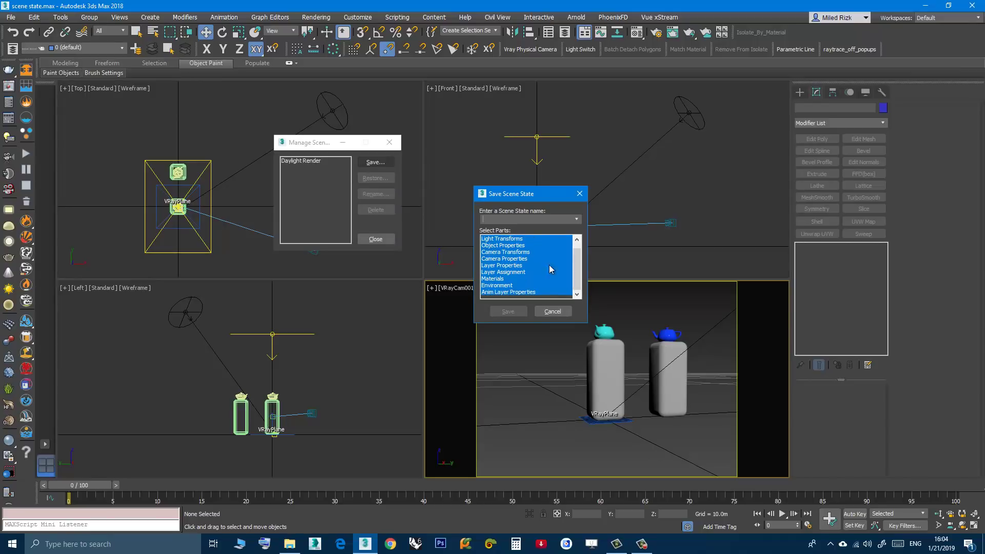
{"action": "scroll", "coordinate": [577, 270], "scroll_direction": "up", "scroll_amount": 1}
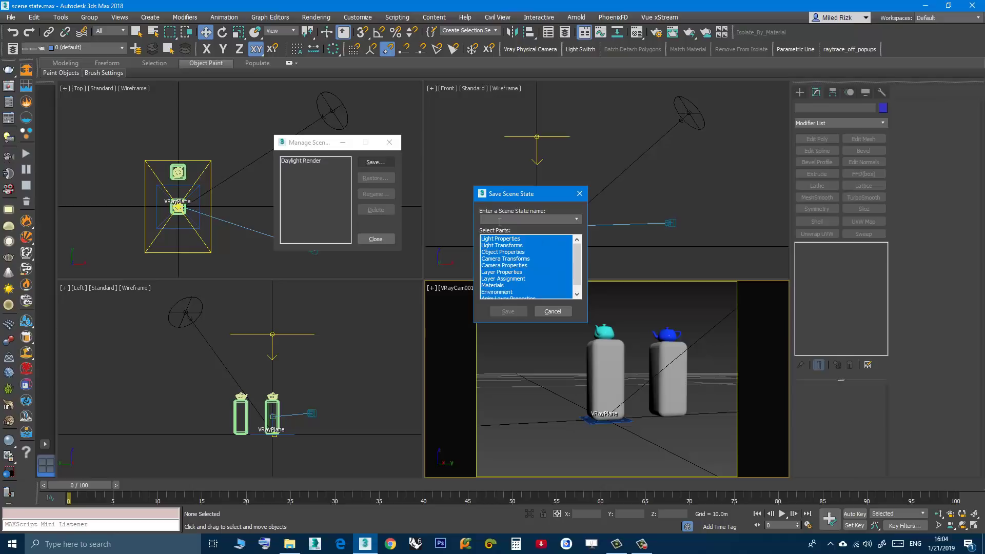
{"action": "type", "text": "S"}
{"action": "type", "text": "der"}
{"action": "left_click", "coordinate": [507, 312]}
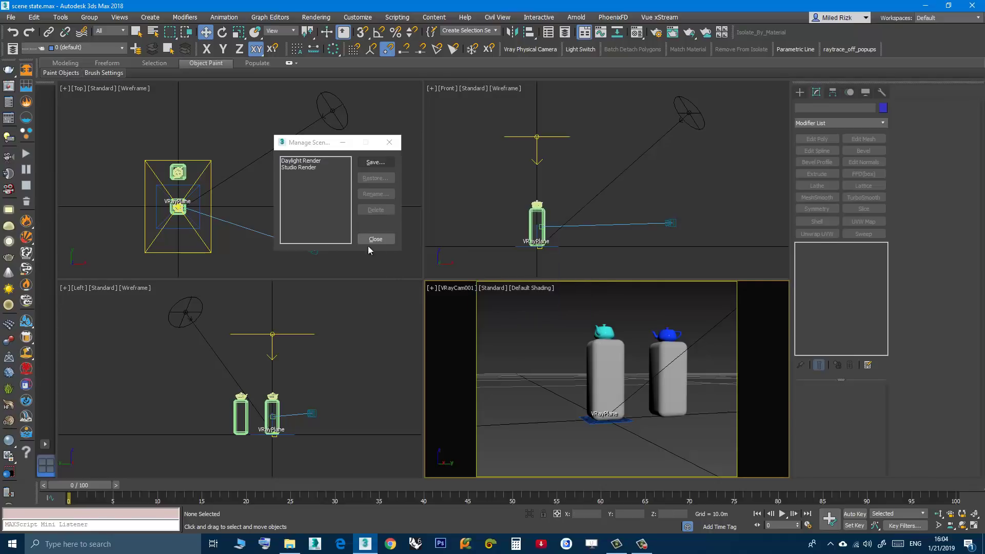
Step: Select Daylight Render, deselect the camera, and bring up its Restore Scene State form
{"action": "mouse_move", "coordinate": [308, 144]}
{"action": "left_mouse_down"}
{"action": "mouse_move", "coordinate": [227, 171]}
{"action": "mouse_move", "coordinate": [174, 277]}
{"action": "left_mouse_up"}
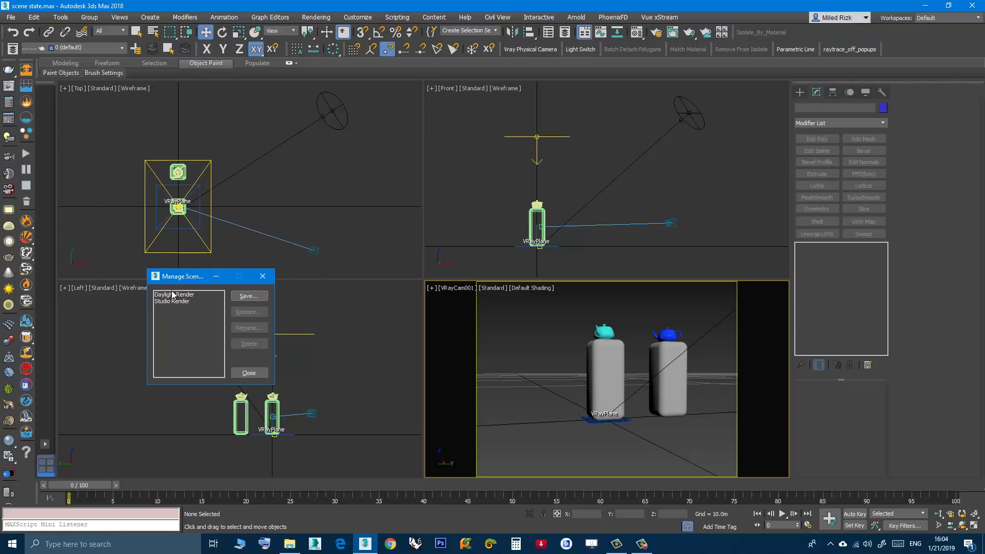
{"action": "mouse_move", "coordinate": [181, 277]}
{"action": "left_mouse_down"}
{"action": "mouse_move", "coordinate": [161, 264]}
{"action": "mouse_move", "coordinate": [136, 273]}
{"action": "left_mouse_up"}
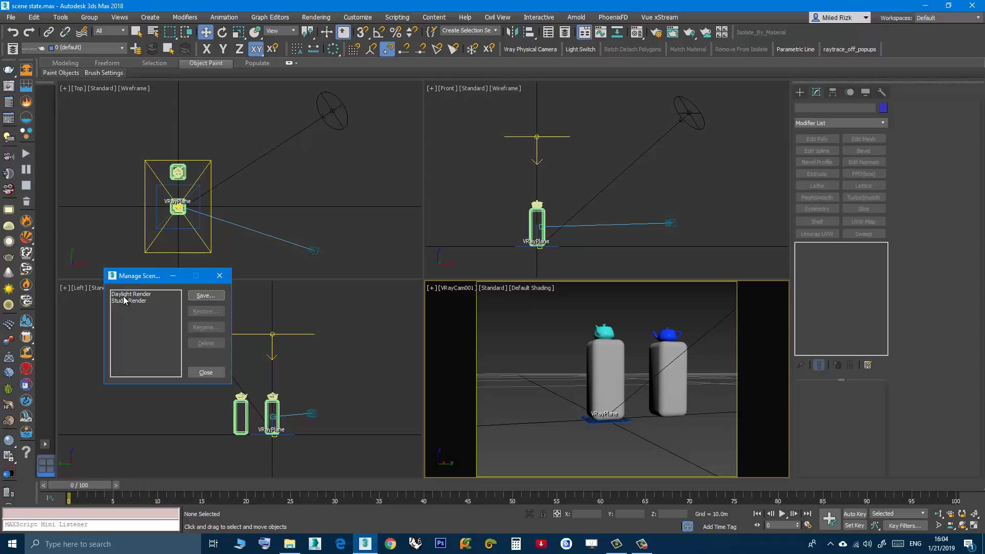
{"action": "left_click", "coordinate": [127, 293]}
{"action": "left_click", "coordinate": [704, 377]}
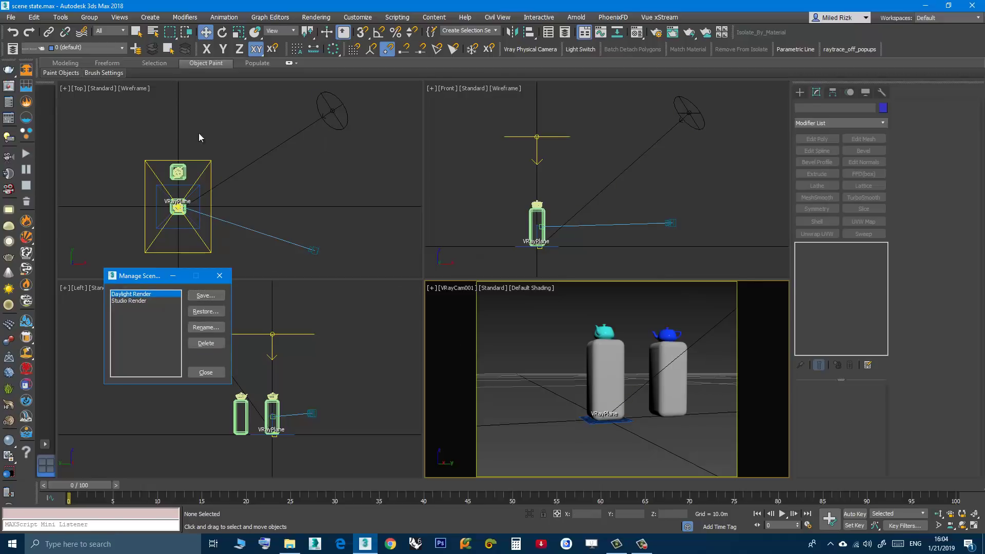
{"action": "left_click", "coordinate": [204, 312]}
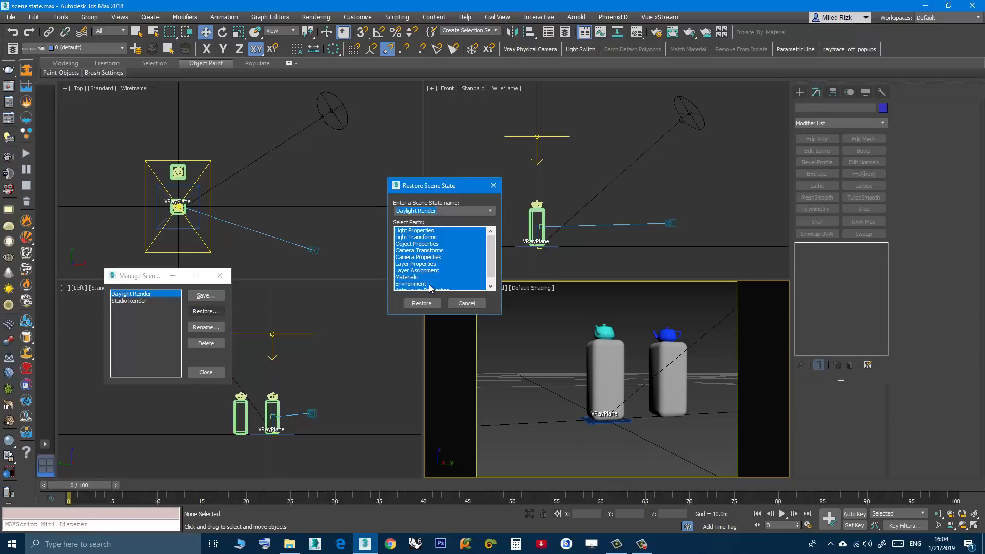
{"action": "scroll", "coordinate": [493, 261], "scroll_direction": "down", "scroll_amount": 1}
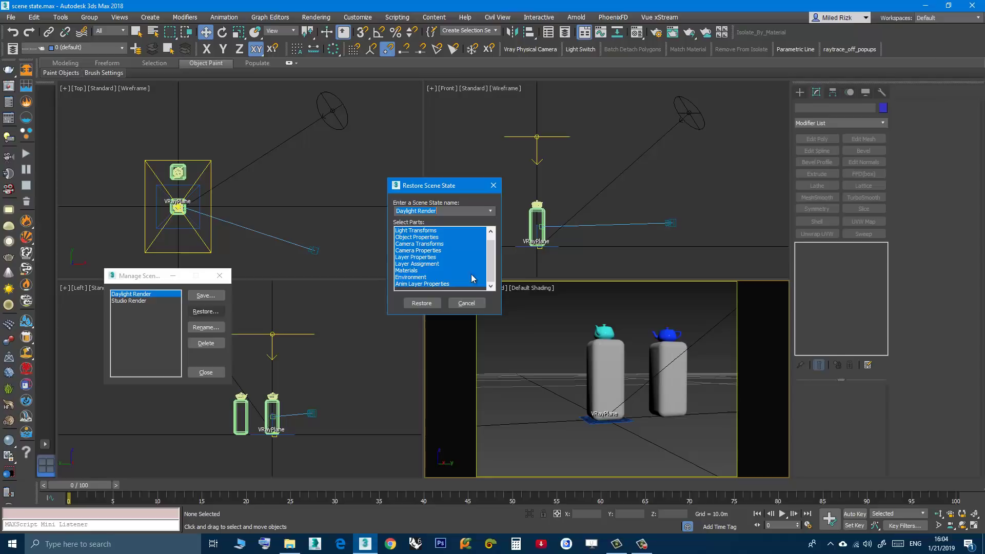
{"action": "left_click_drag", "start_coordinate": [491, 277], "coordinate": [493, 239]}
{"action": "scroll", "coordinate": [495, 284], "scroll_direction": "down", "scroll_amount": 1}
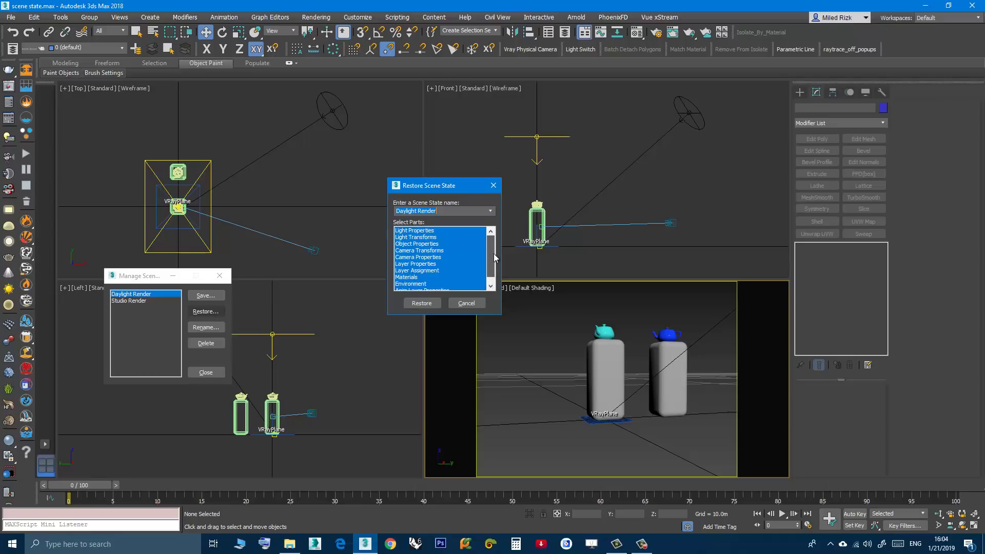
{"action": "scroll", "coordinate": [492, 254], "scroll_direction": "down", "scroll_amount": 1}
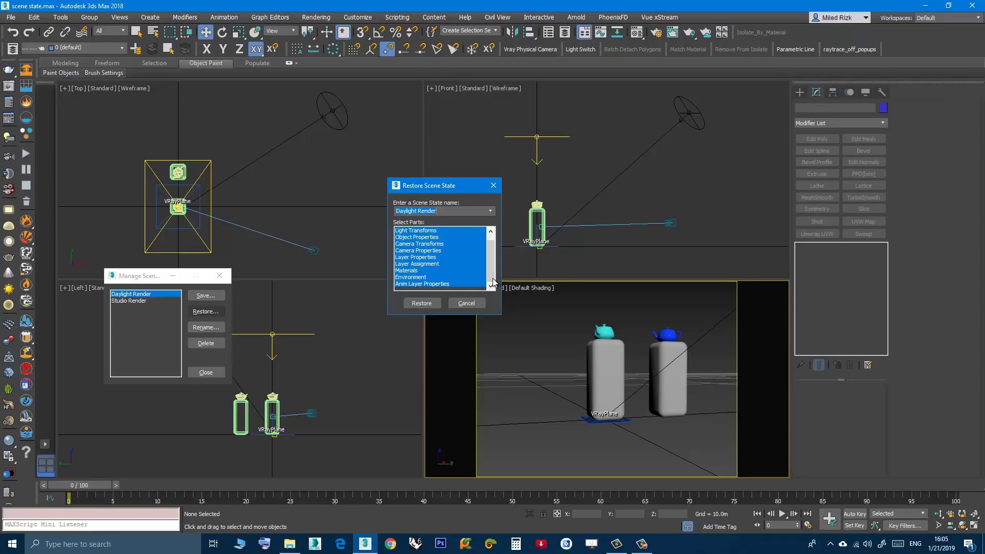
Step: Restore Daylight Render with all parts, bringing back the orange teapot and V-Ray sun
{"action": "left_click", "coordinate": [416, 303]}
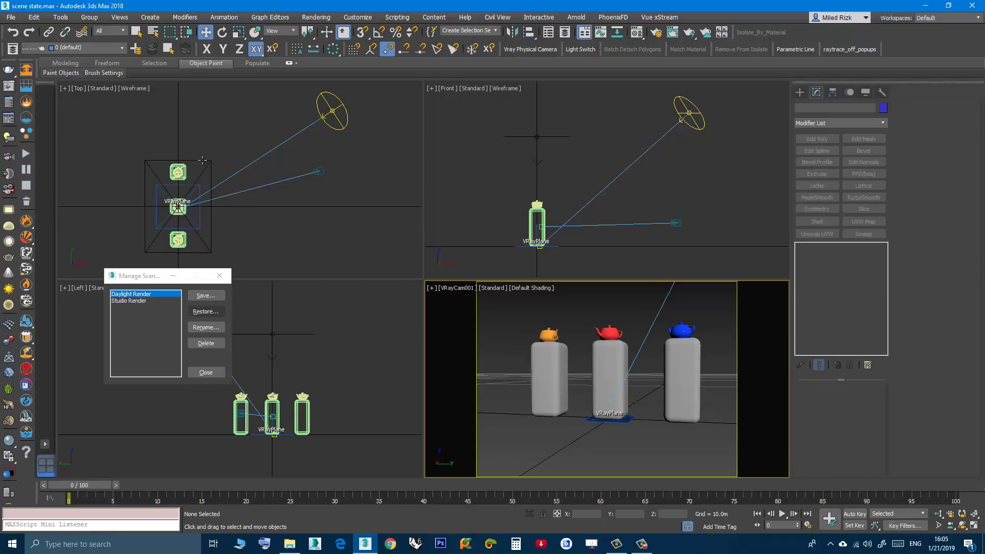
Step: Inspect the VRaySun, plane light and camera, then open Environment and Effects with 8
{"action": "left_click", "coordinate": [202, 160]}
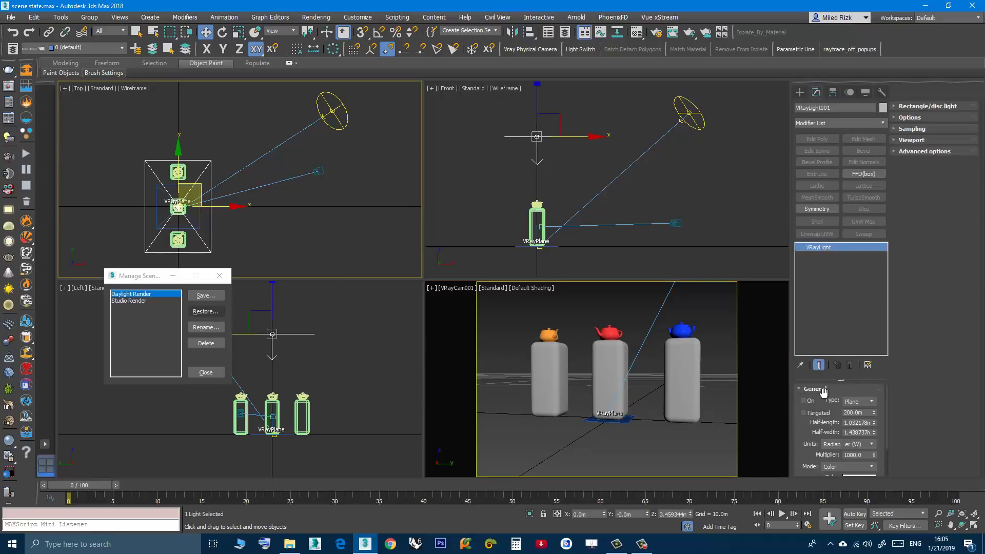
{"action": "left_click", "coordinate": [711, 135]}
{"action": "left_click", "coordinate": [692, 116]}
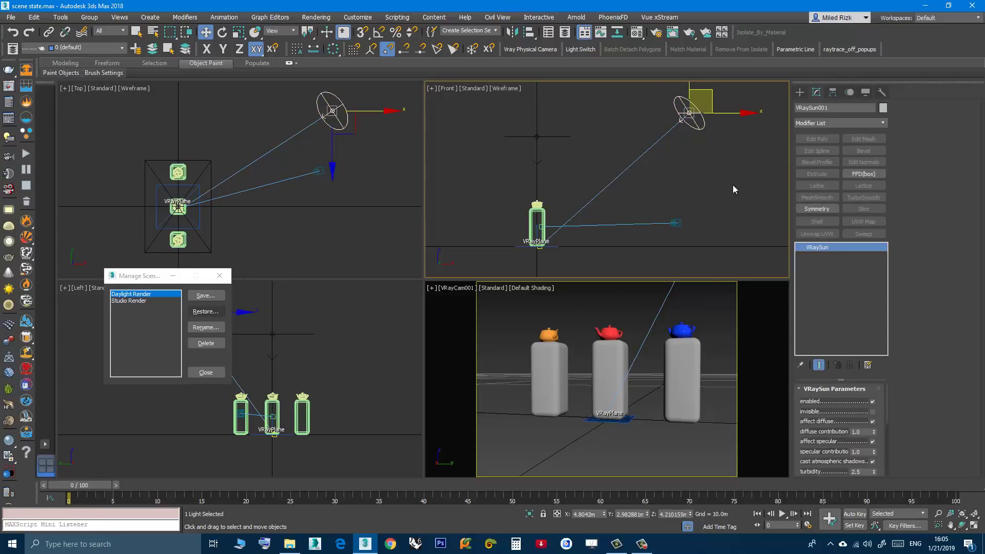
{"action": "left_click", "coordinate": [673, 245]}
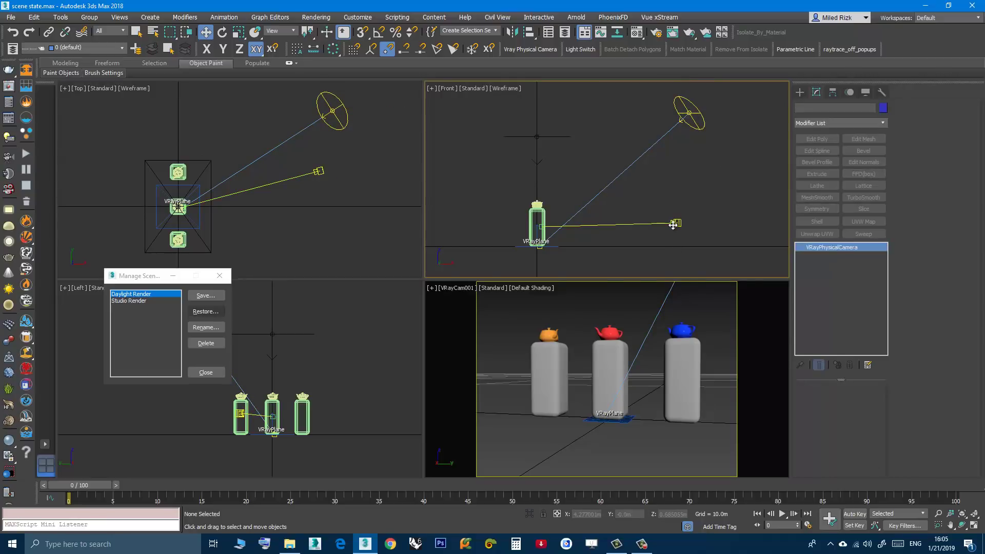
{"action": "left_click", "coordinate": [674, 224]}
{"action": "scroll", "coordinate": [818, 425], "scroll_direction": "down", "scroll_amount": 3}
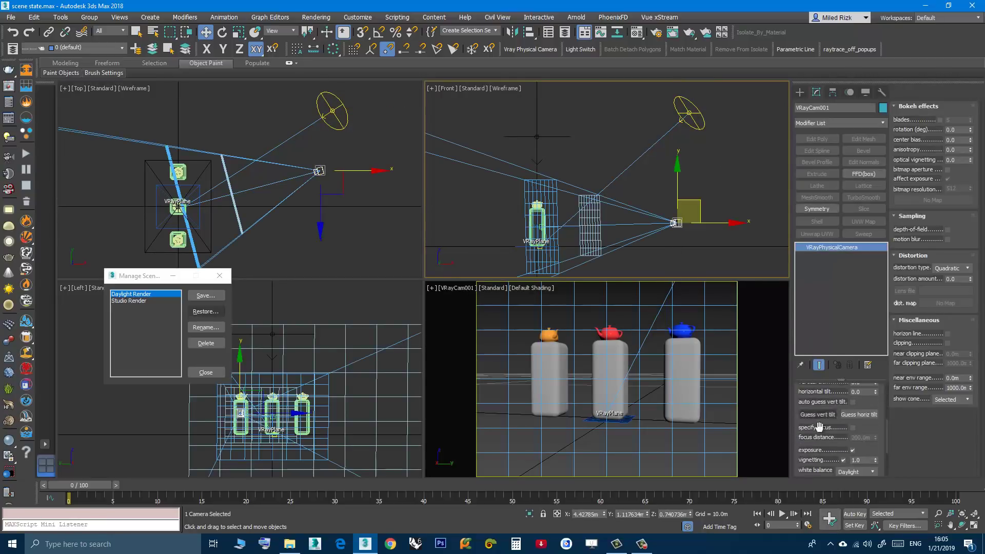
{"action": "scroll", "coordinate": [818, 426], "scroll_direction": "down", "scroll_amount": 3}
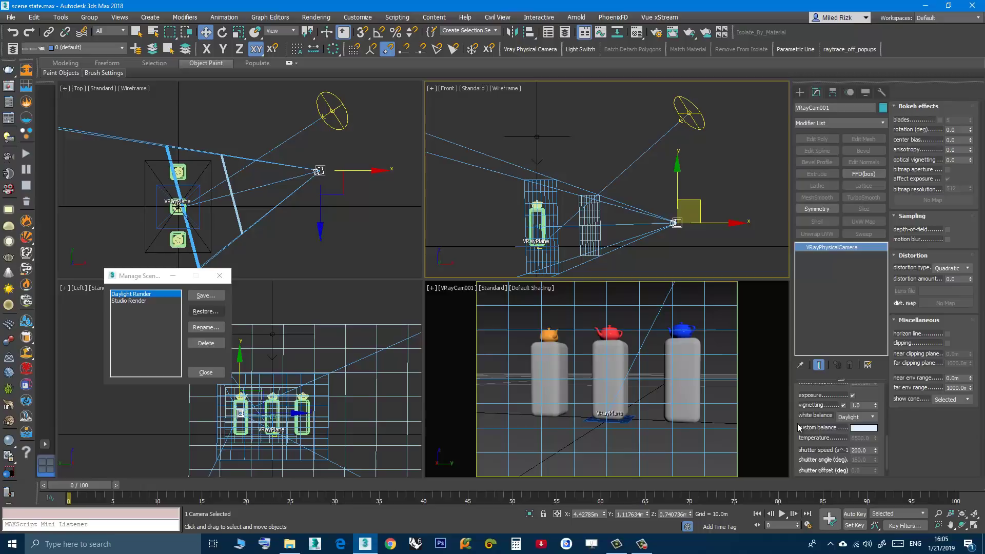
{"action": "left_click", "coordinate": [557, 318]}
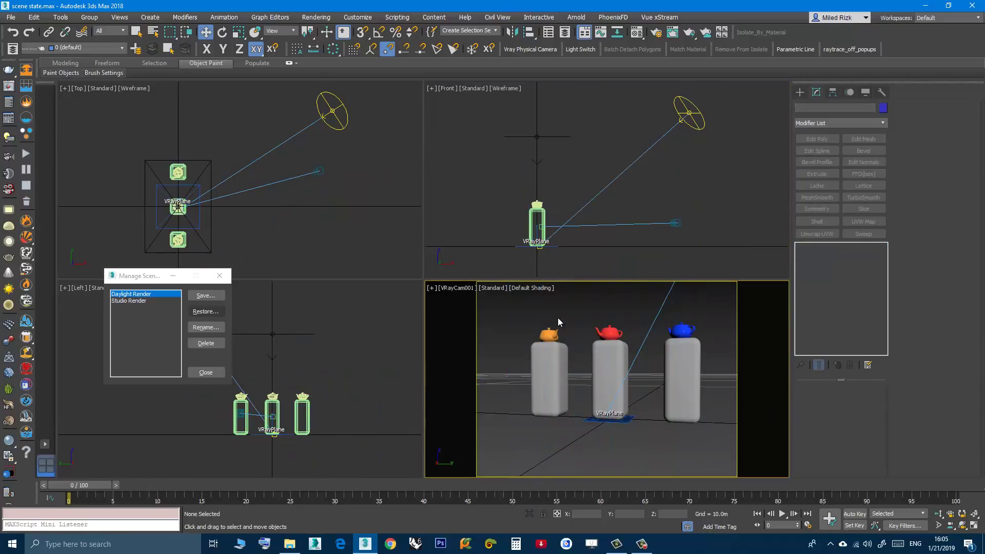
{"action": "key", "text": "8"}
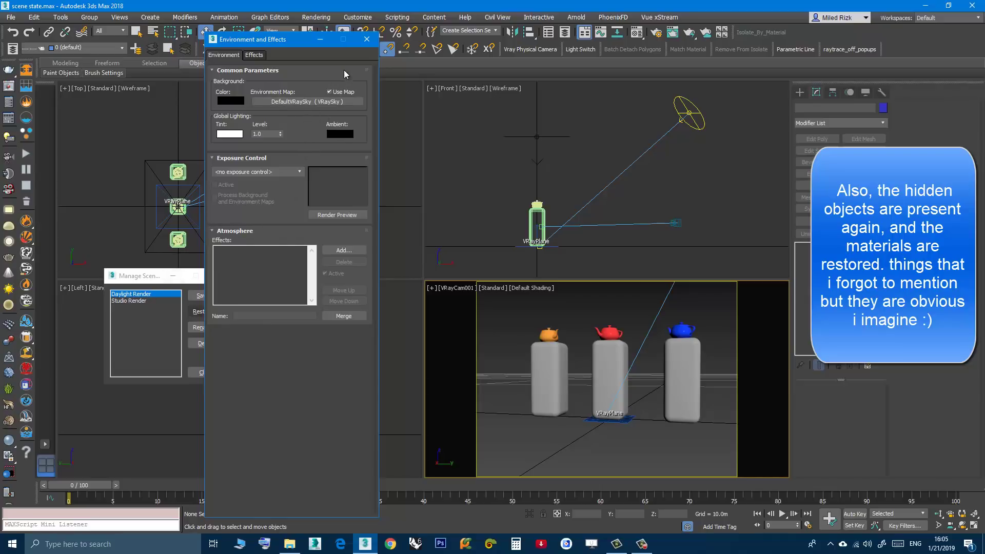
Step: Close Environment and Effects and bring up Restore options for Studio Render
{"action": "left_click", "coordinate": [366, 39]}
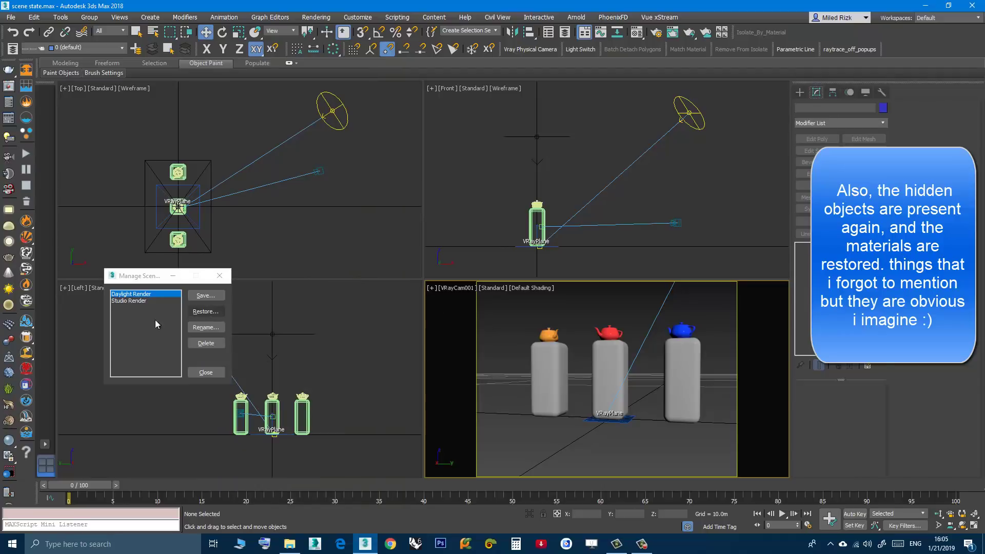
{"action": "left_click", "coordinate": [119, 303]}
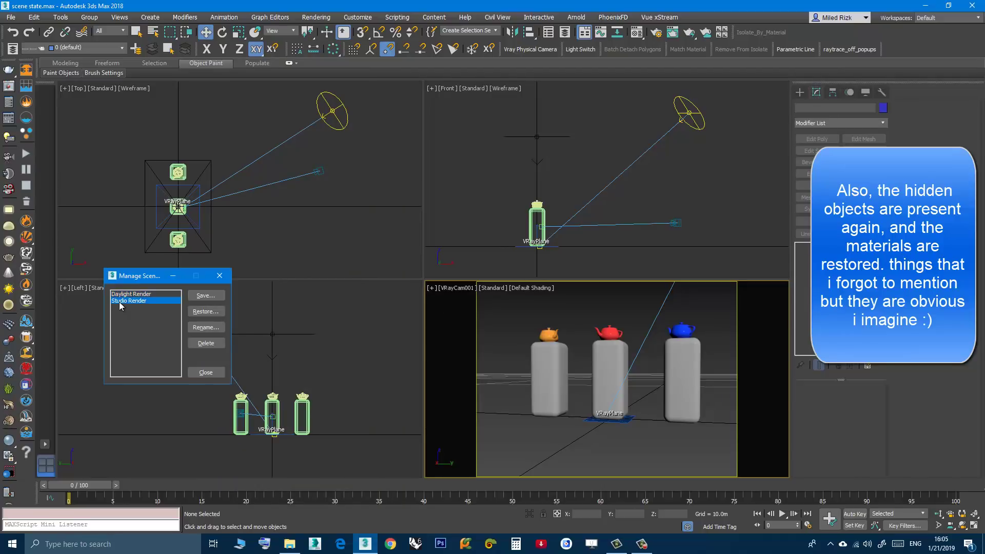
{"action": "left_click", "coordinate": [205, 311]}
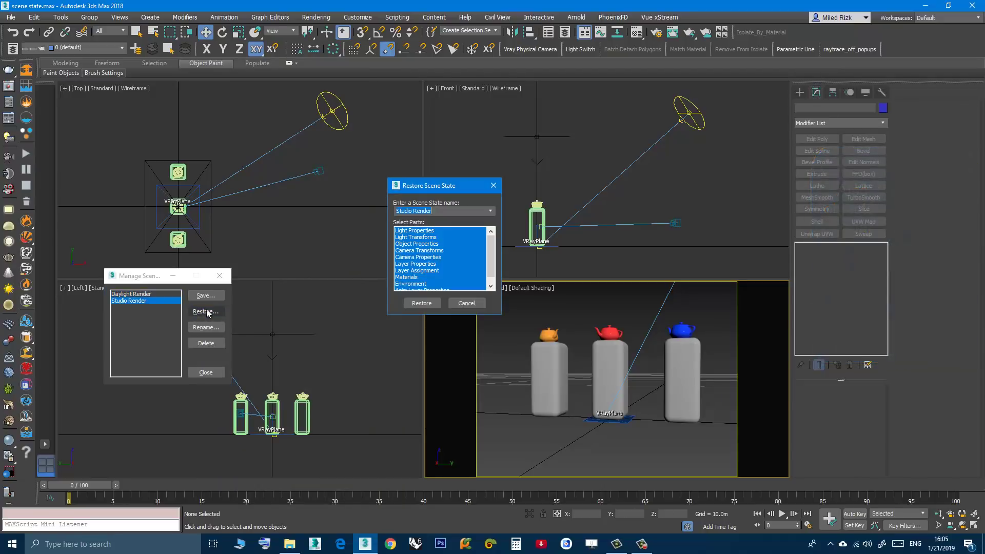
{"action": "mouse_move", "coordinate": [491, 246]}
{"action": "left_mouse_down"}
{"action": "mouse_move", "coordinate": [493, 239]}
{"action": "mouse_move", "coordinate": [491, 262]}
{"action": "mouse_move", "coordinate": [490, 238]}
{"action": "left_mouse_up"}
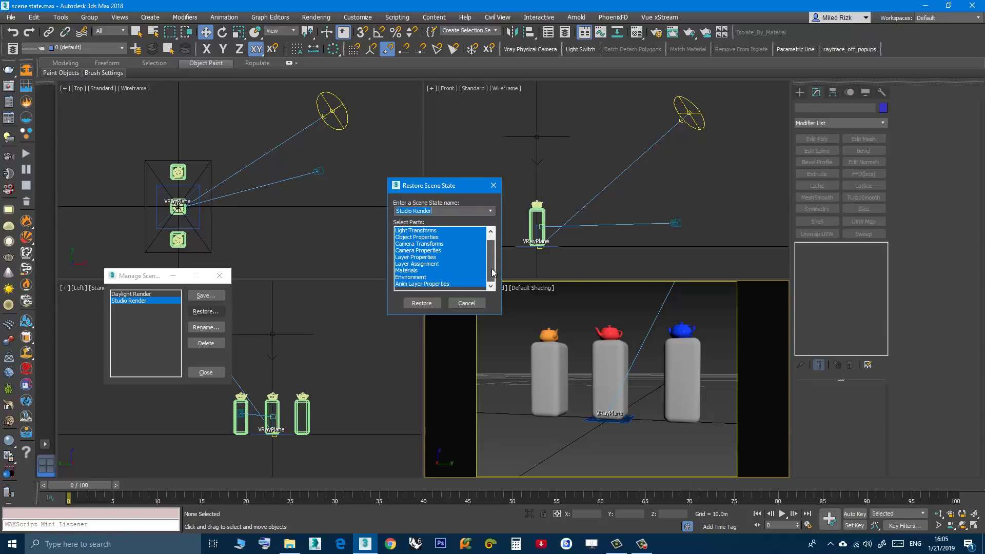
Step: Restore Studio Render, then inspect the sun and plane light and clear the selection
{"action": "left_click", "coordinate": [422, 303]}
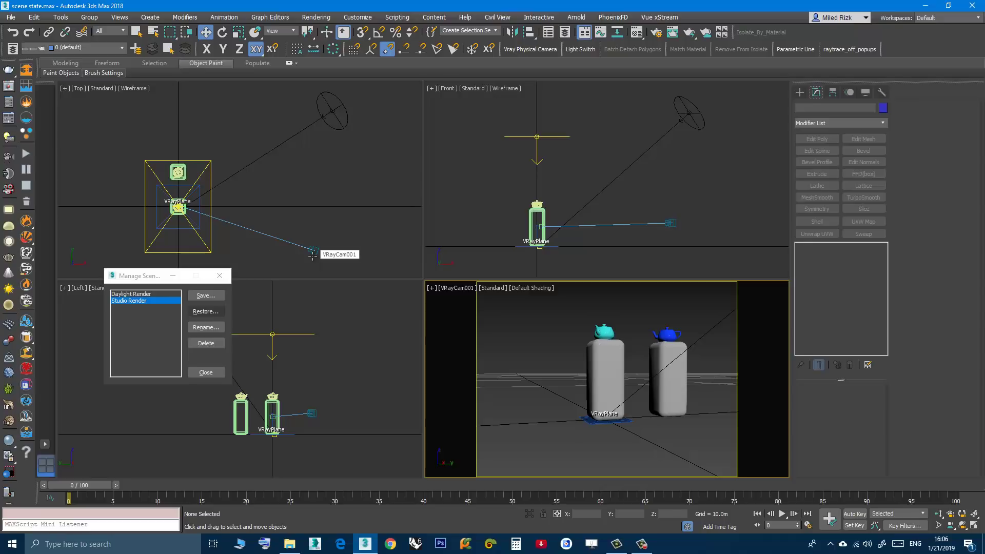
{"action": "left_click", "coordinate": [689, 113]}
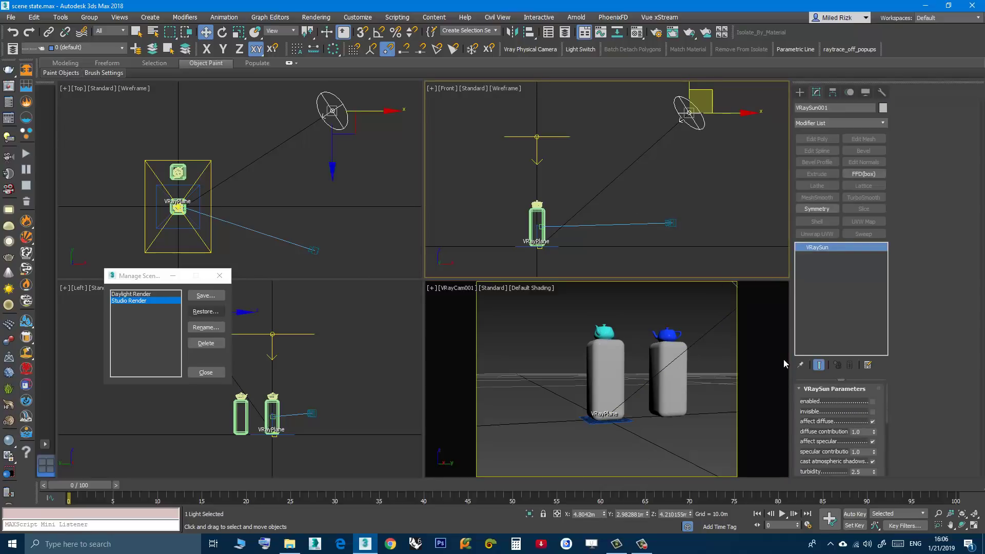
{"action": "left_click", "coordinate": [621, 237]}
{"action": "left_click", "coordinate": [538, 139]}
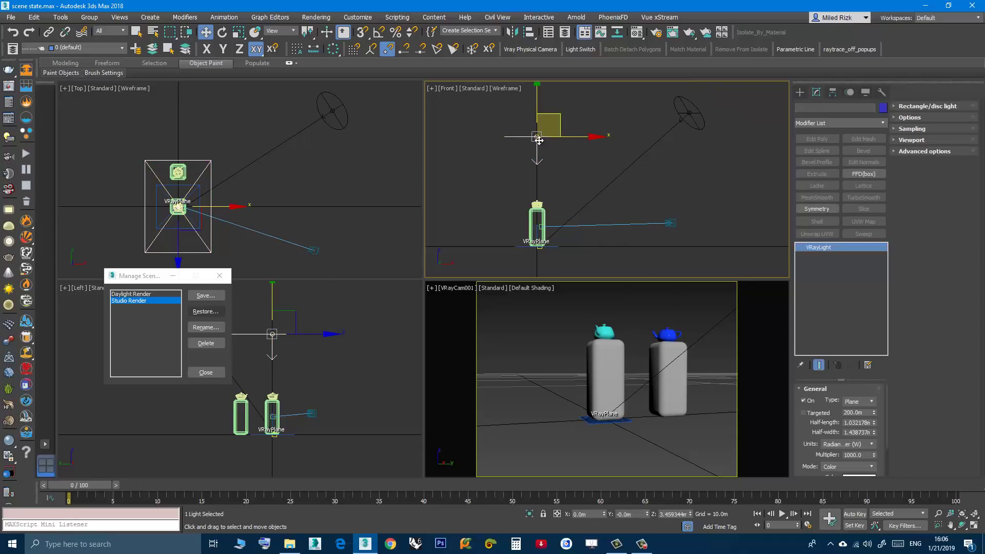
{"action": "left_click", "coordinate": [511, 337]}
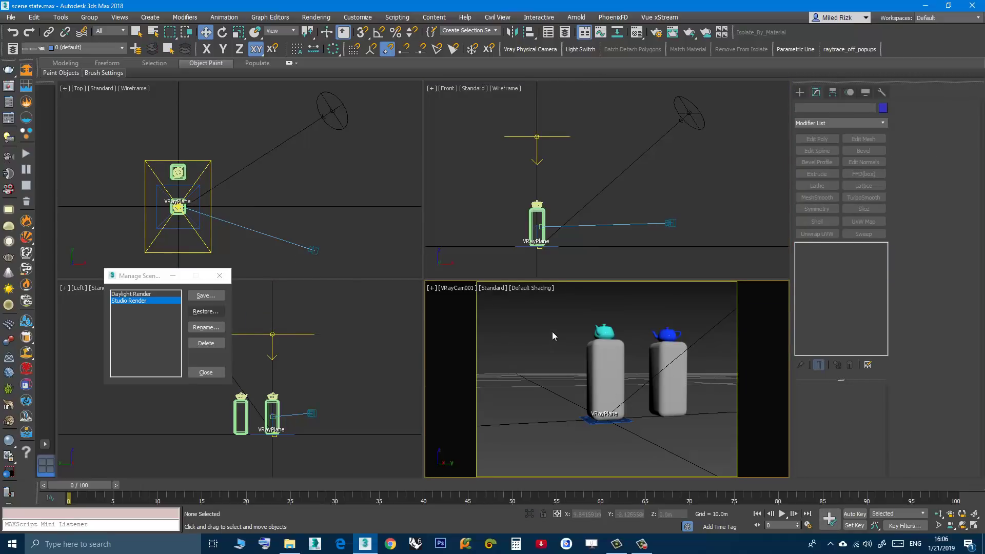
Step: Confirm the sky map is off in Environment and Effects, then move the scene states manager aside
{"action": "key", "text": "8"}
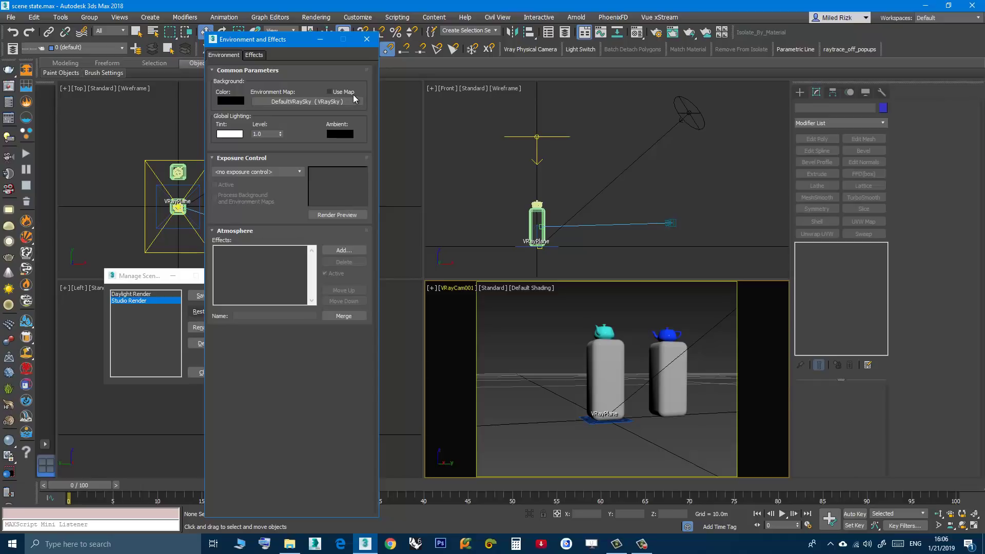
{"action": "left_click", "coordinate": [366, 39]}
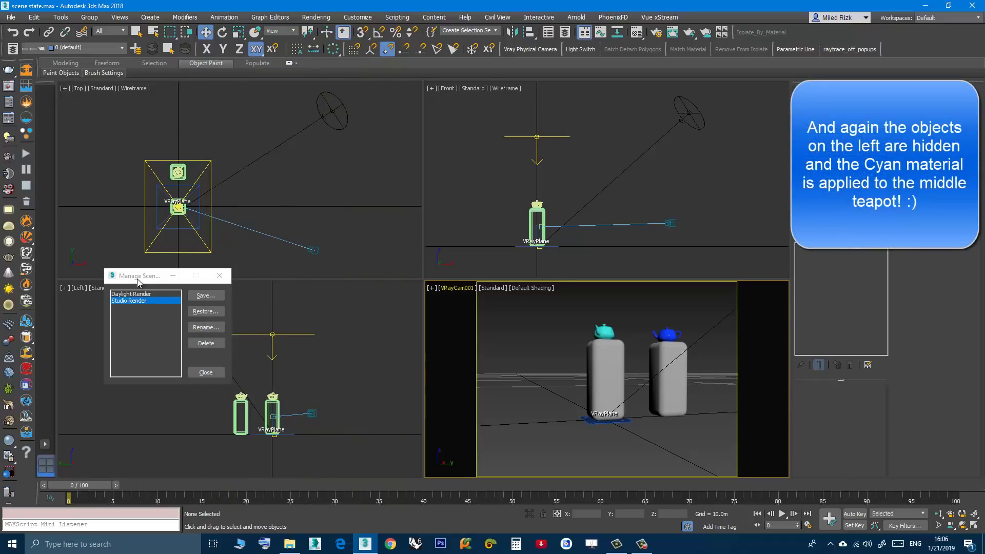
{"action": "mouse_move", "coordinate": [138, 276]}
{"action": "left_mouse_down"}
{"action": "mouse_move", "coordinate": [391, 210]}
{"action": "mouse_move", "coordinate": [397, 160]}
{"action": "left_mouse_up"}
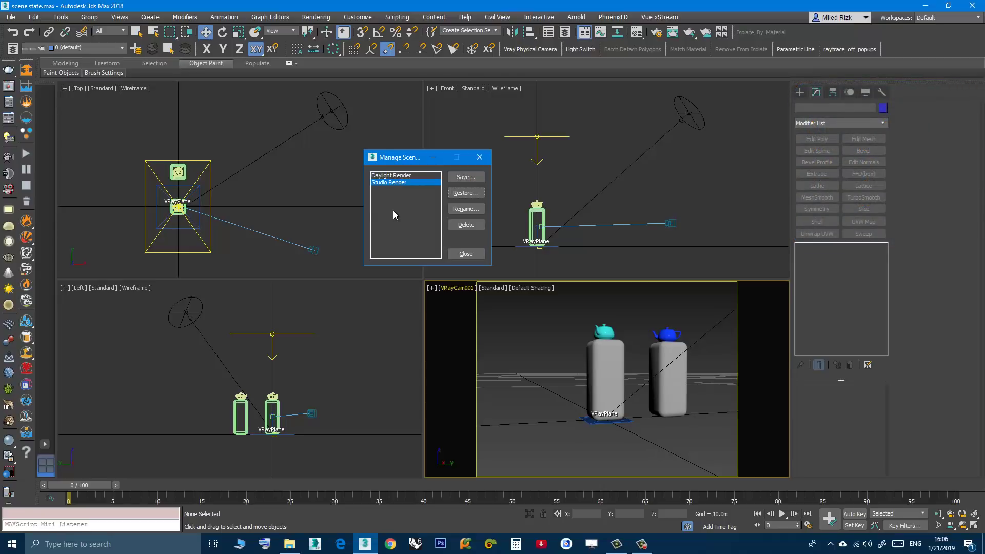
Step: Move the Manage Scene States dialog back and close it
{"action": "left_click_drag", "start_coordinate": [389, 160], "coordinate": [310, 229]}
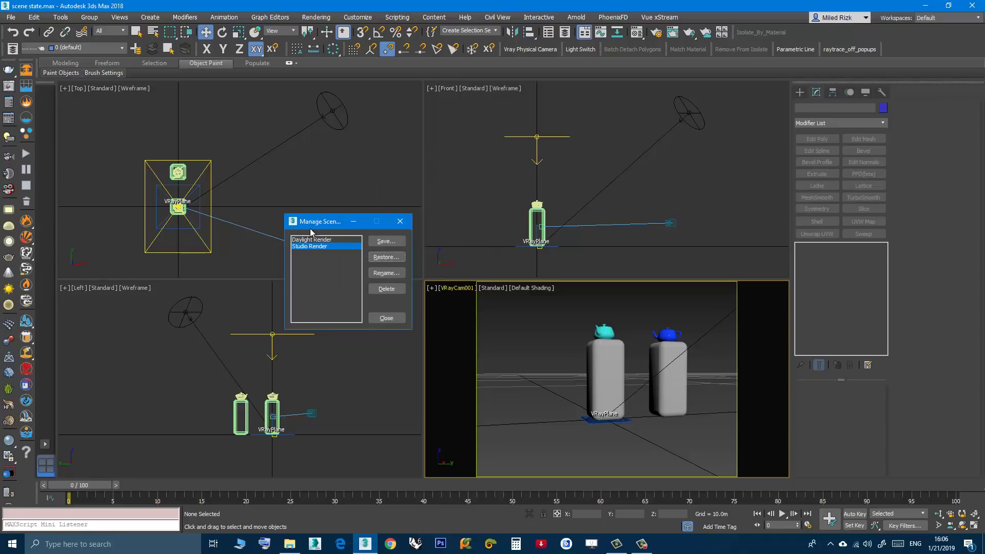
{"action": "left_click", "coordinate": [386, 318]}
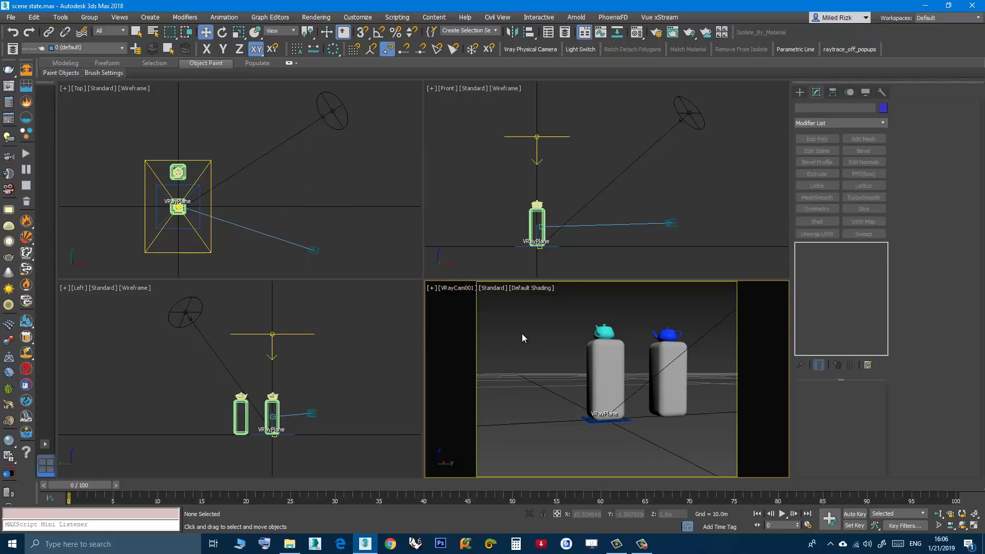